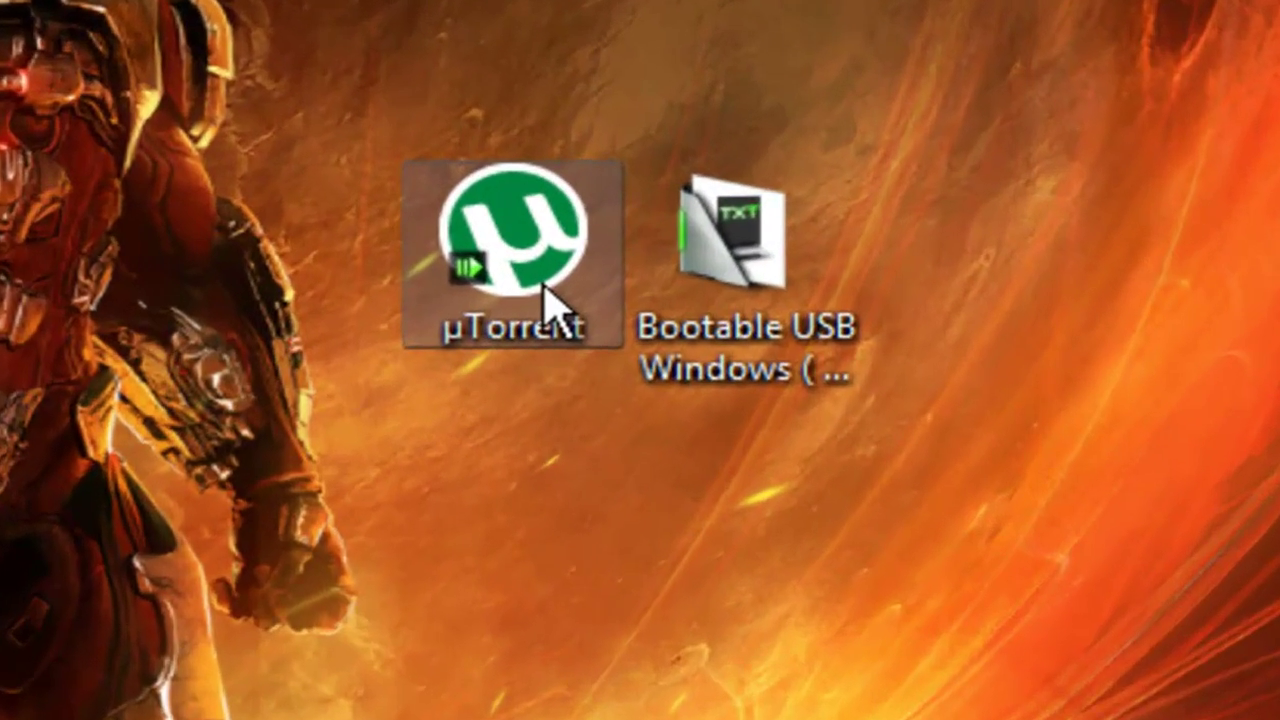
- Point out the desktop shortcuts, then download the Bootable USB Maker 2011 torrent and open it in µTorrent
{"action": "left_click", "coordinate": [543, 290]}
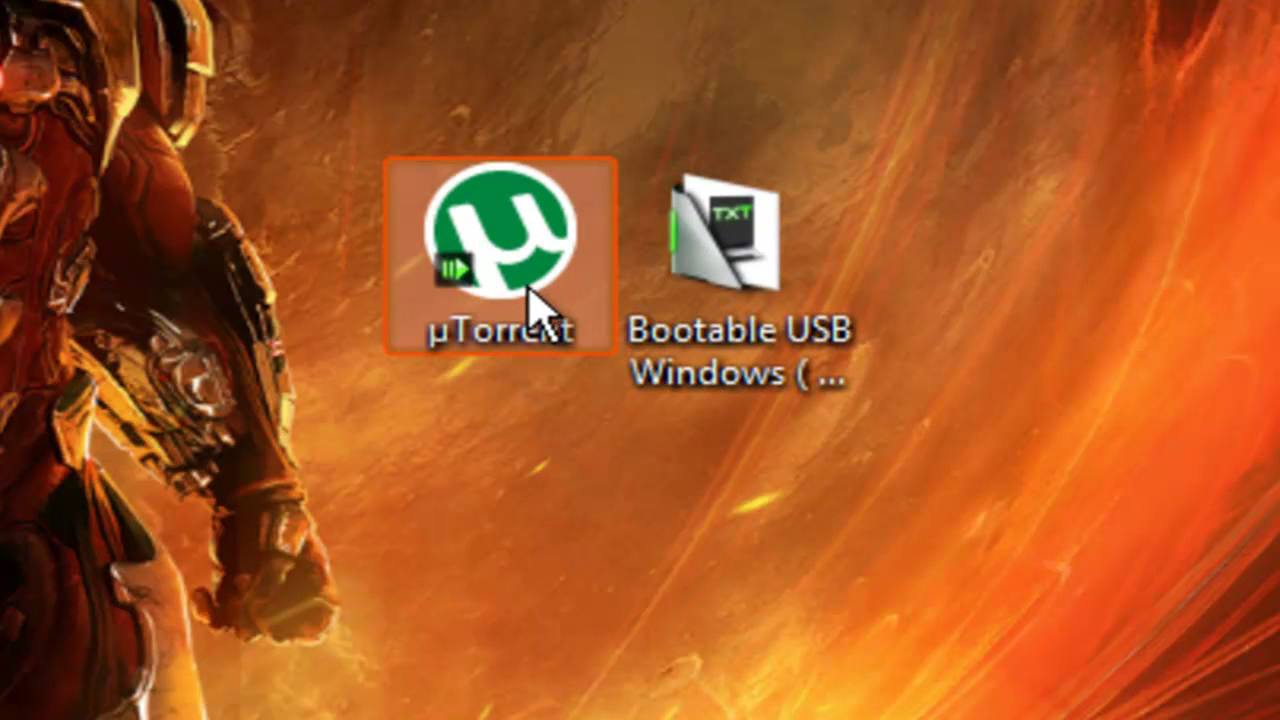
{"action": "left_click", "coordinate": [775, 296]}
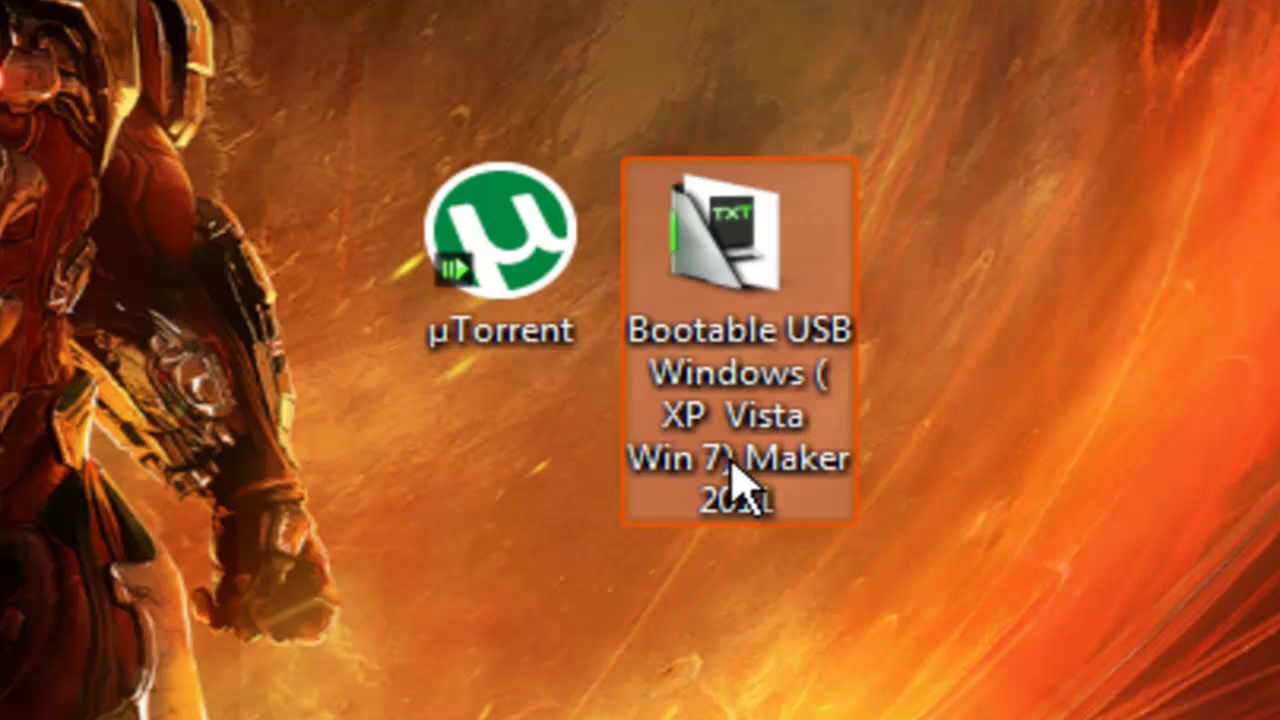
{"action": "mouse_move", "coordinate": [727, 487]}
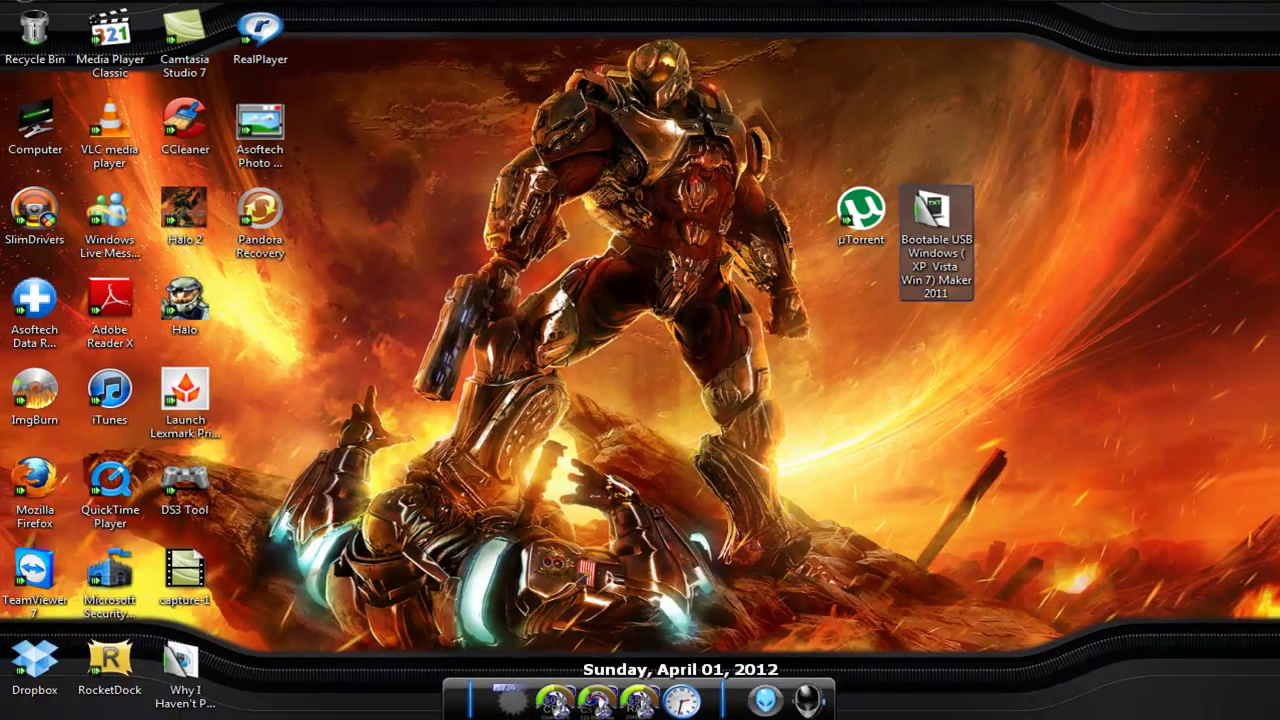
{"action": "mouse_move", "coordinate": [660, 690]}
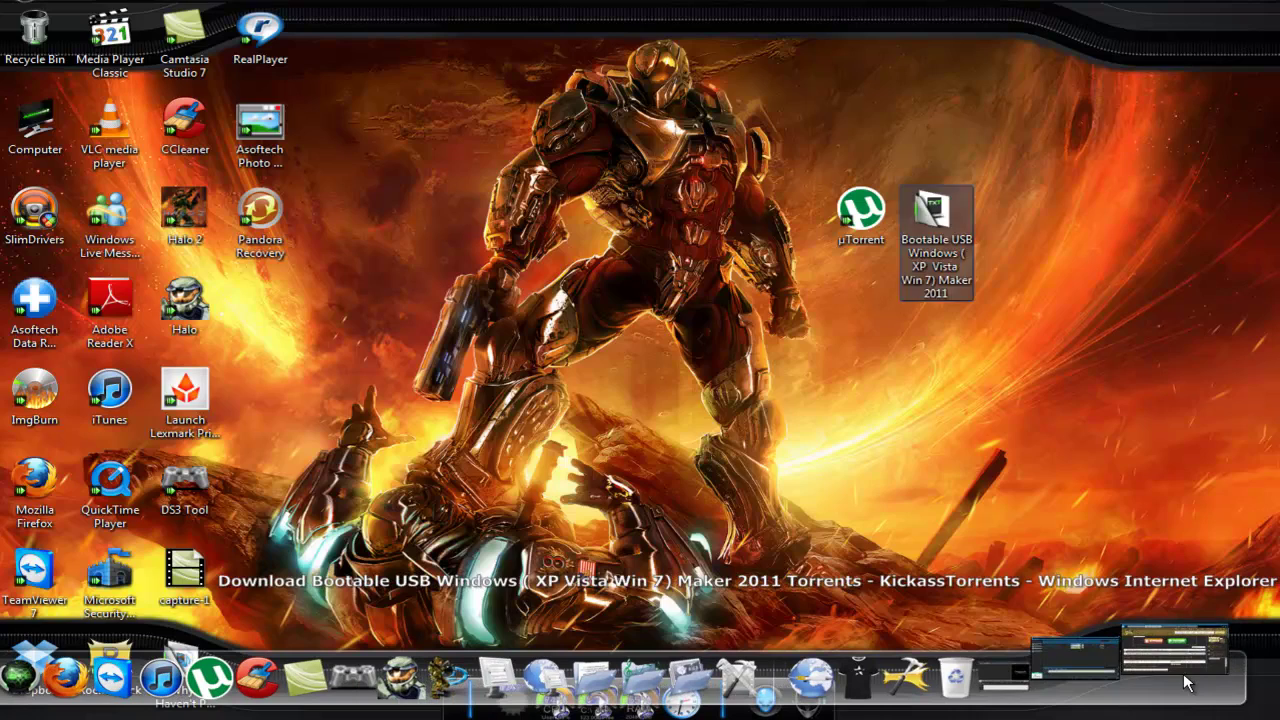
{"action": "left_click", "coordinate": [1196, 677]}
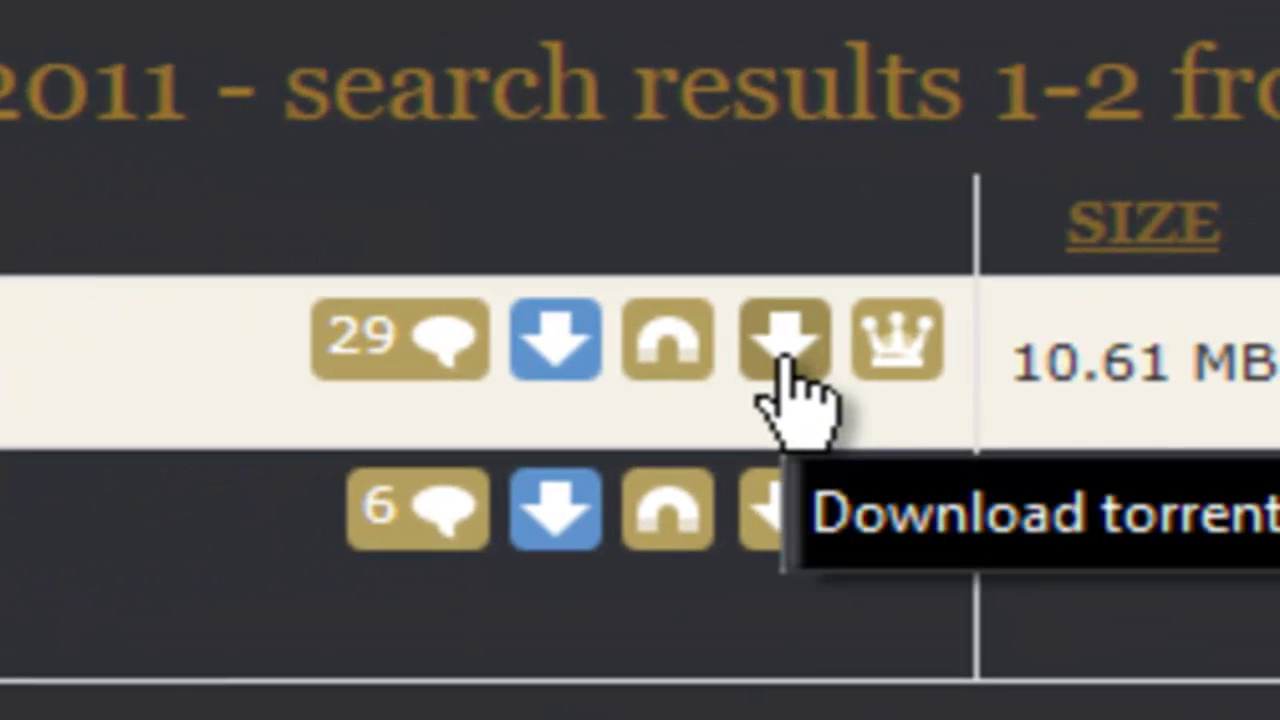
{"action": "left_click", "coordinate": [780, 360]}
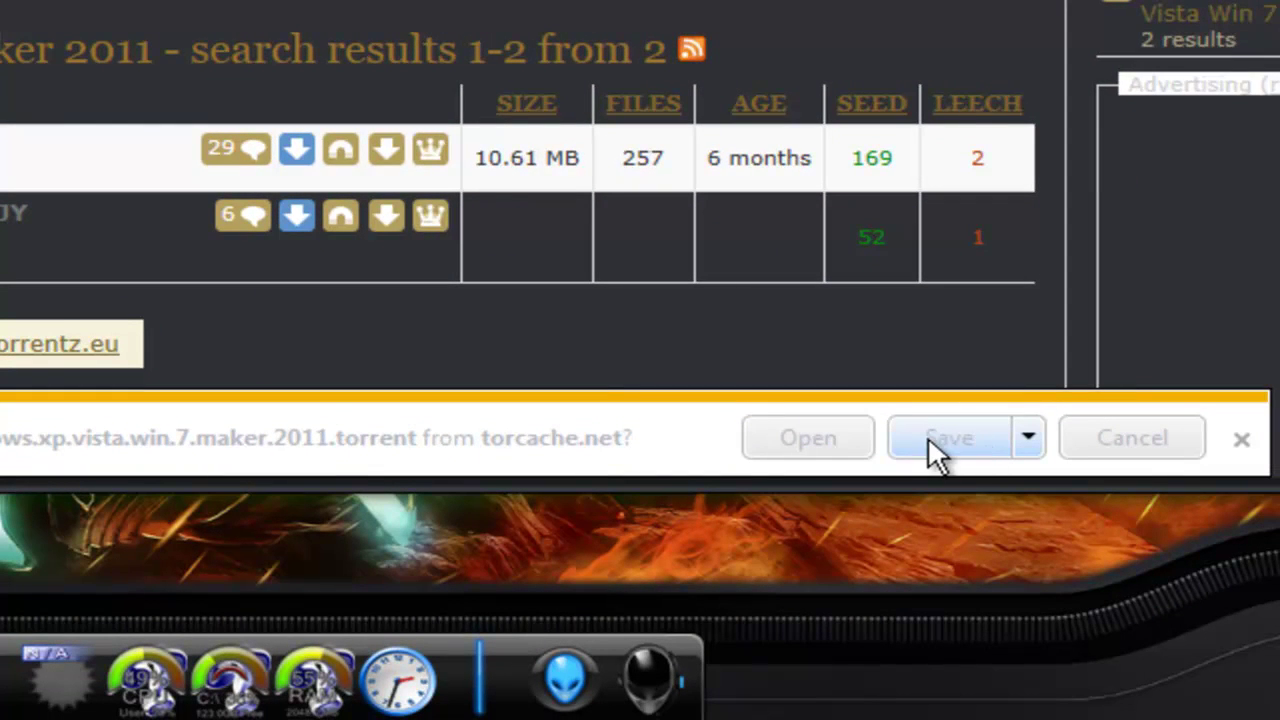
{"action": "left_click", "coordinate": [820, 438]}
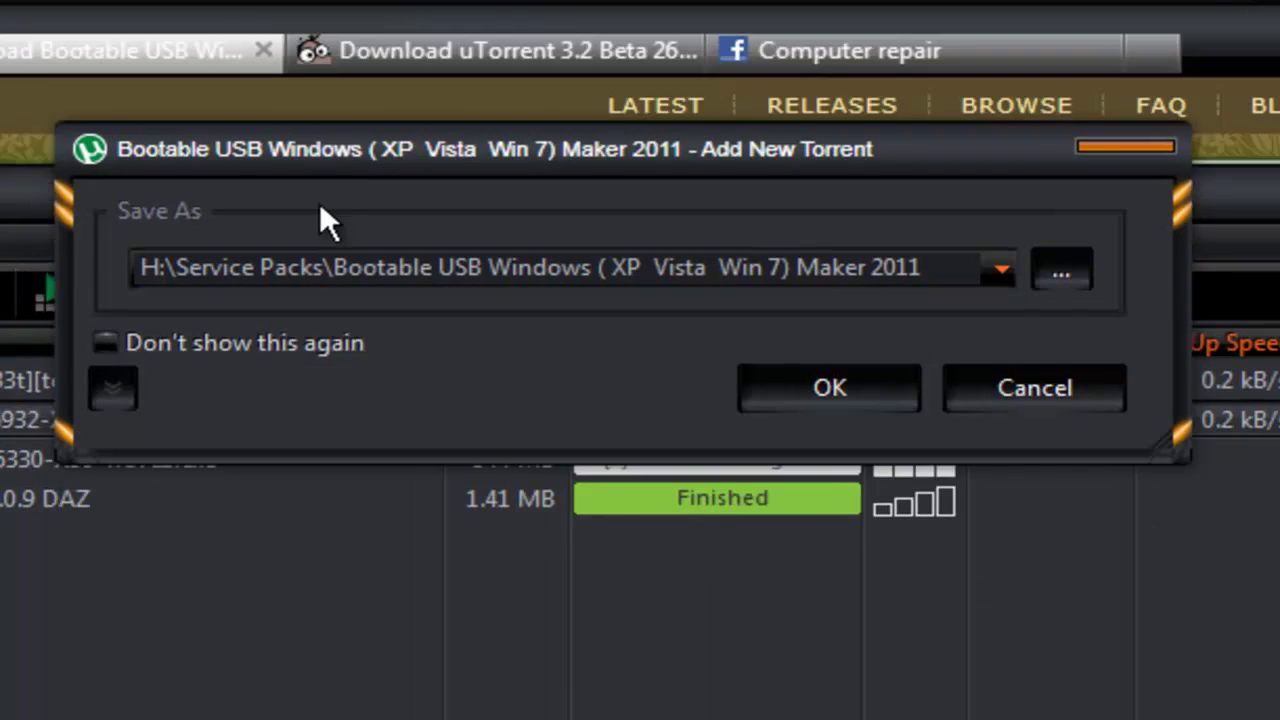
- Change the new torrent's save location from H:\Service Packs to the G: drive
{"action": "left_click", "coordinate": [208, 106]}
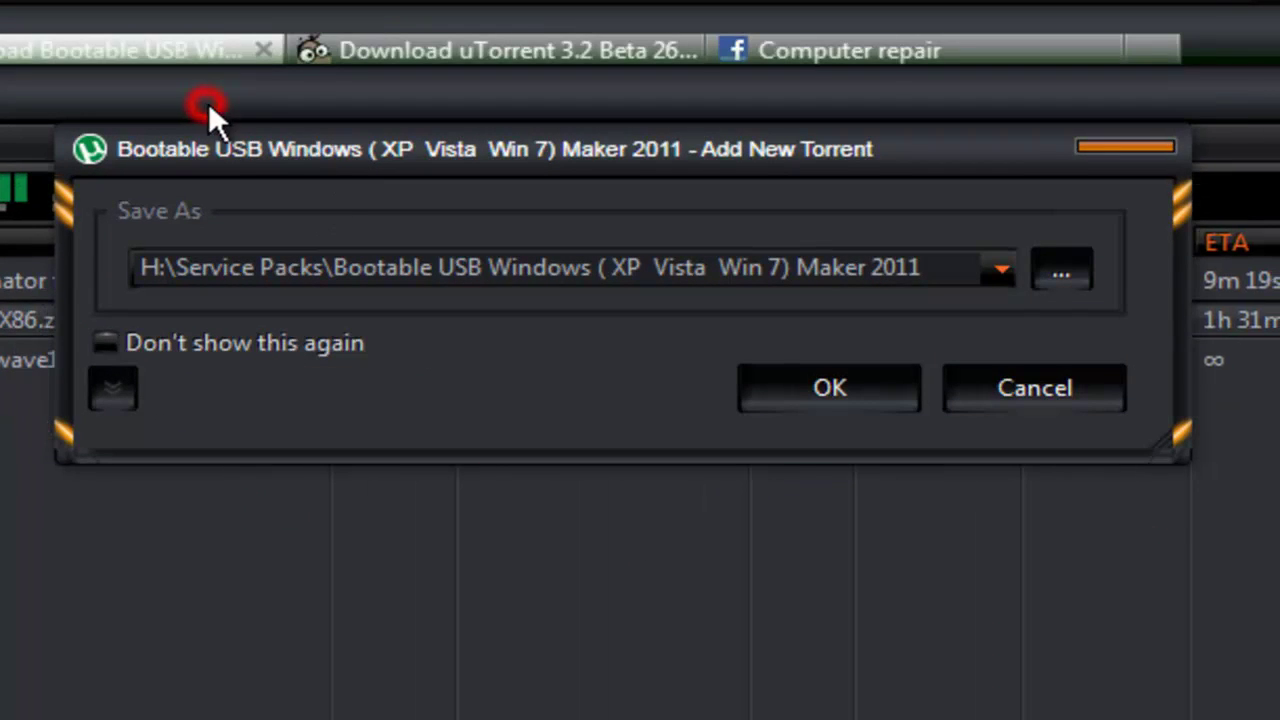
{"action": "left_click", "coordinate": [437, 159]}
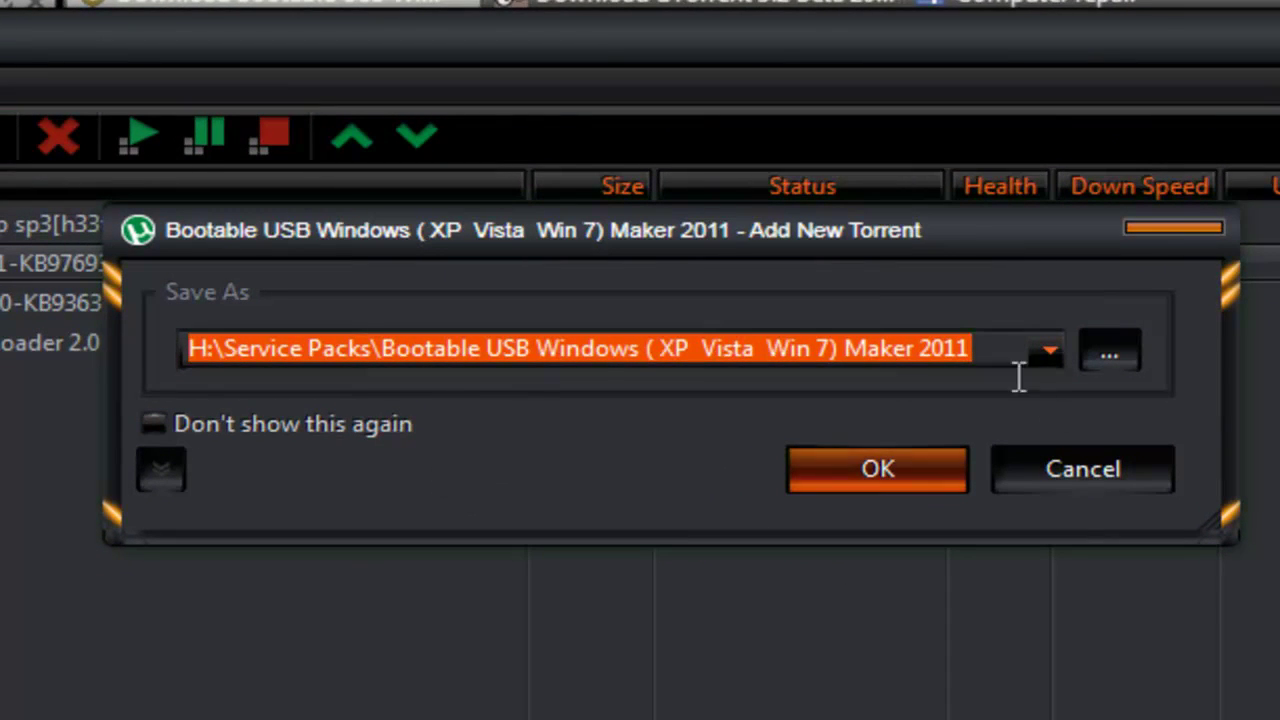
{"action": "left_click", "coordinate": [1107, 354]}
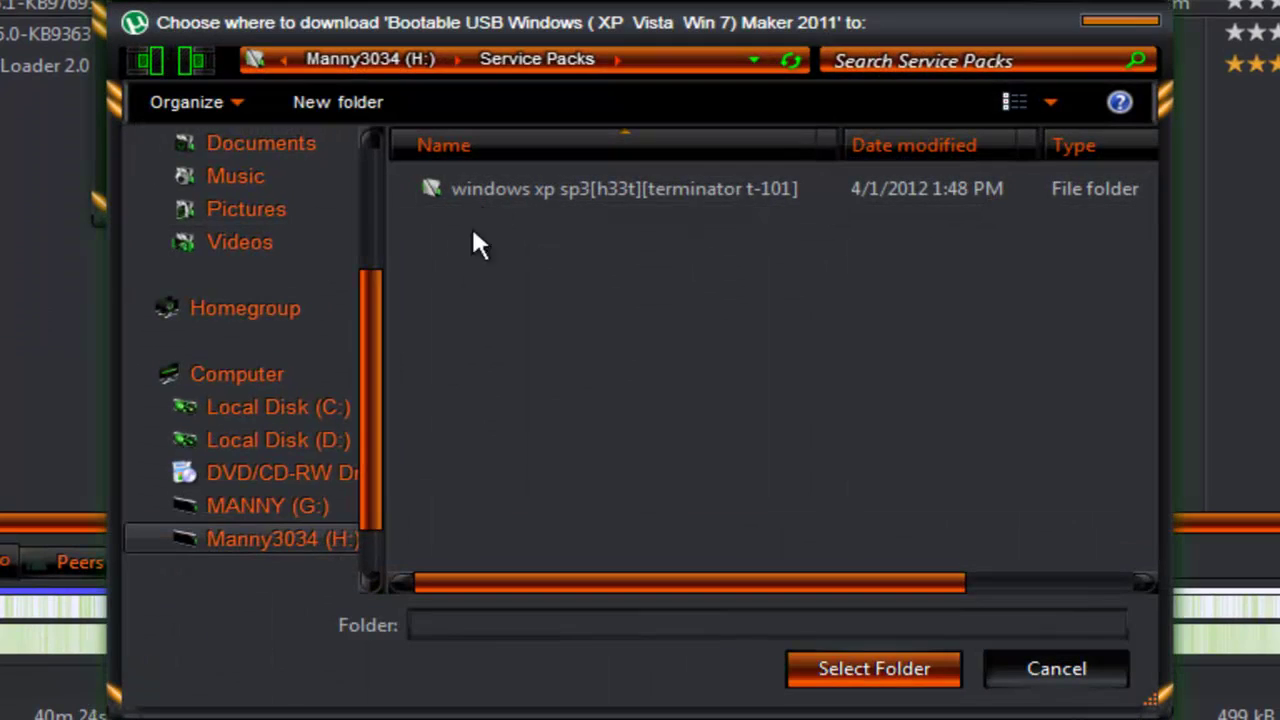
{"action": "left_click", "coordinate": [272, 510]}
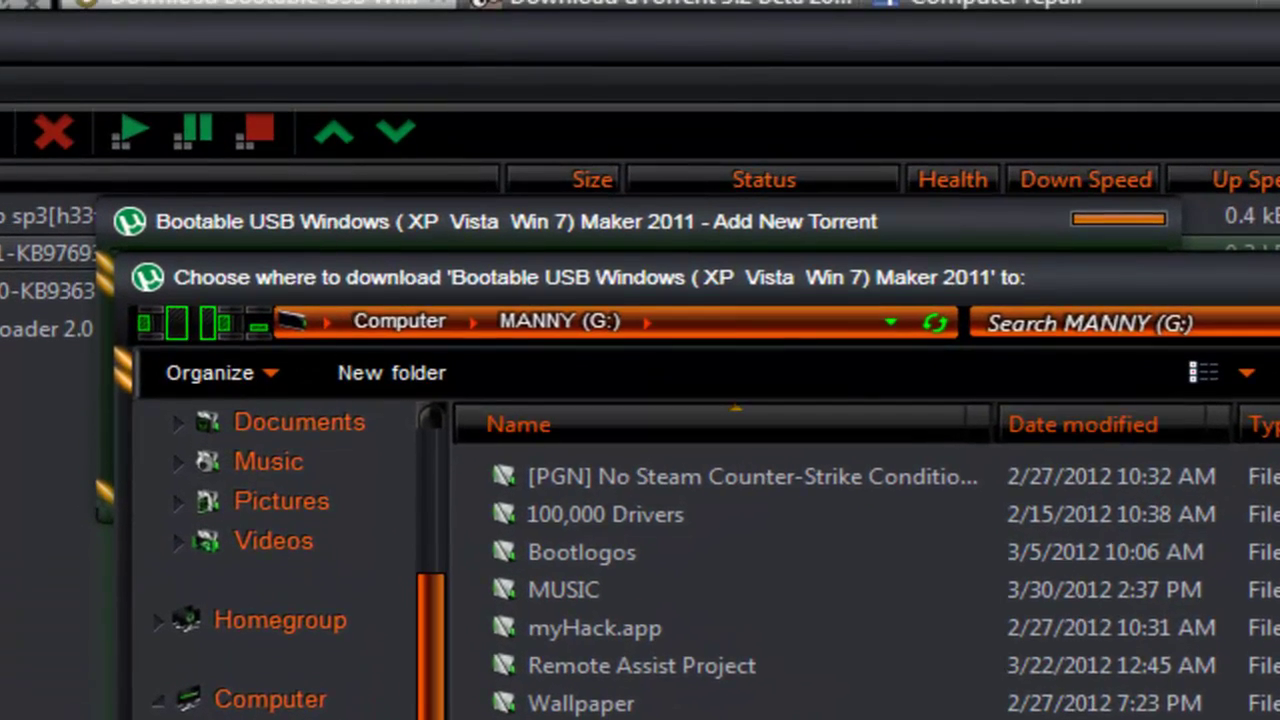
{"action": "key", "text": "Return"}
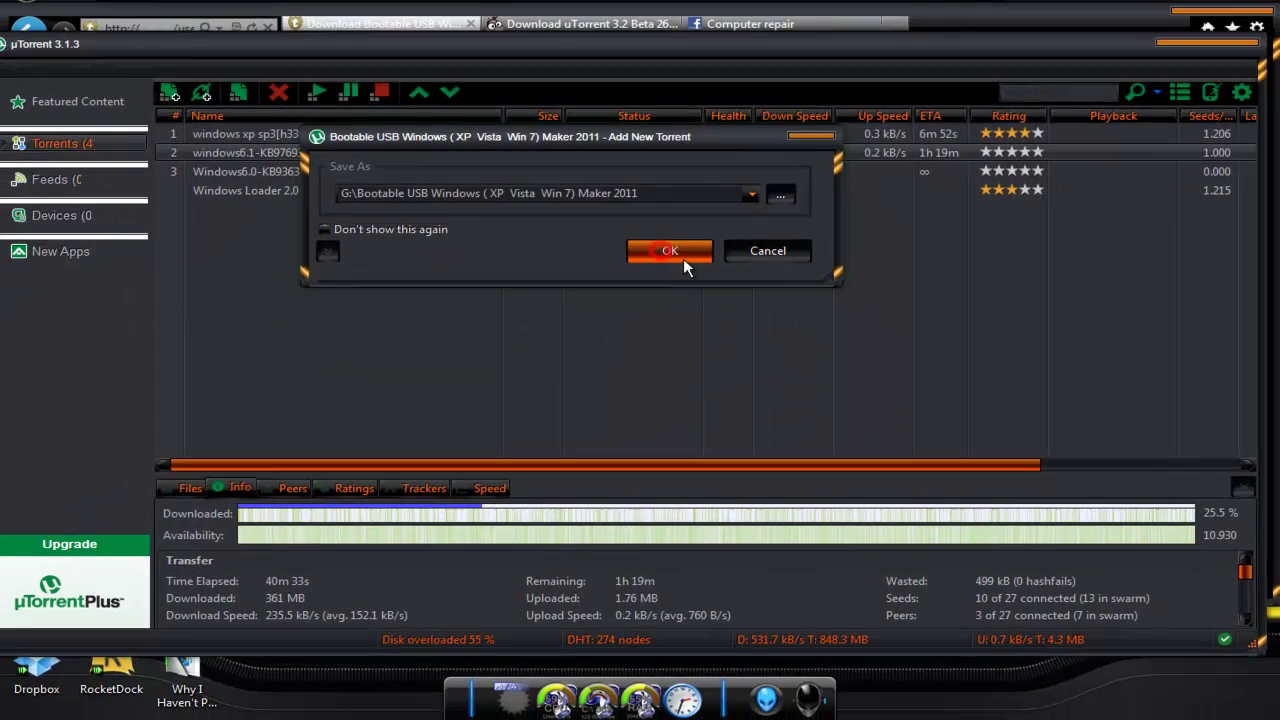
- Add the torrent, then remove the Bootable USB Maker 2011 entry, leaving four torrents
{"action": "left_click", "coordinate": [836, 450]}
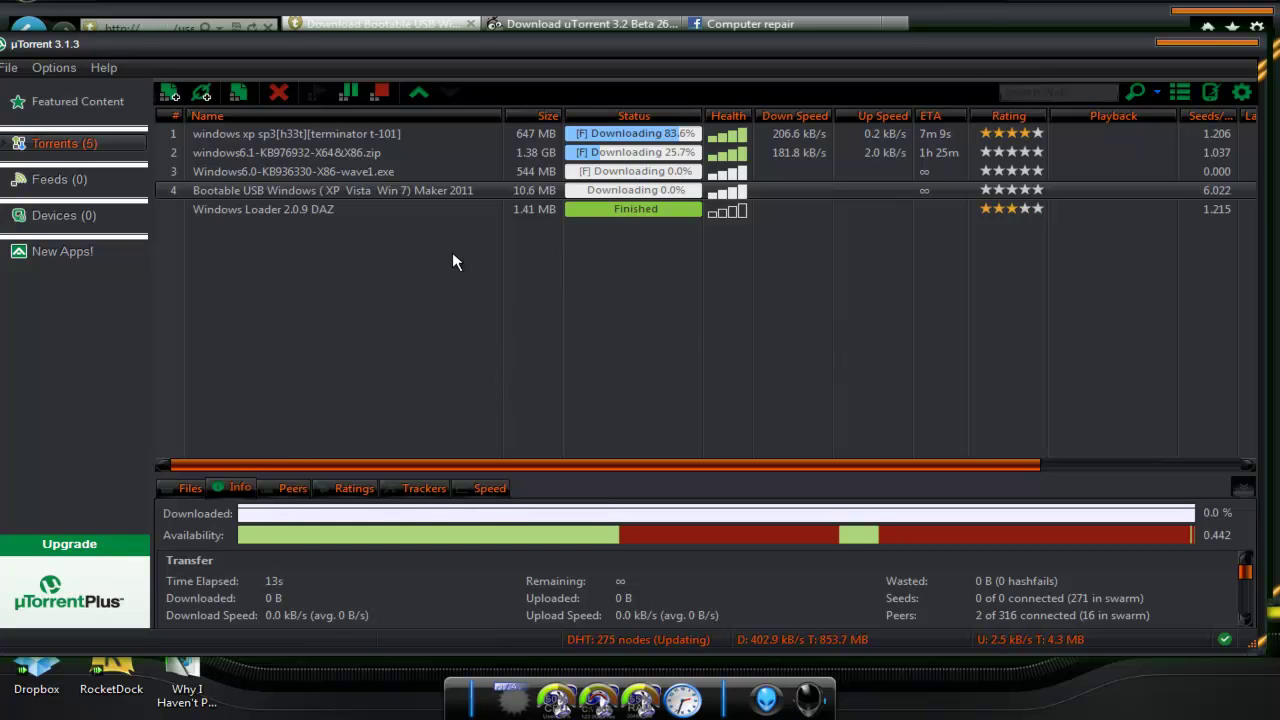
{"action": "key", "text": "Up"}
{"action": "key", "text": "Up"}
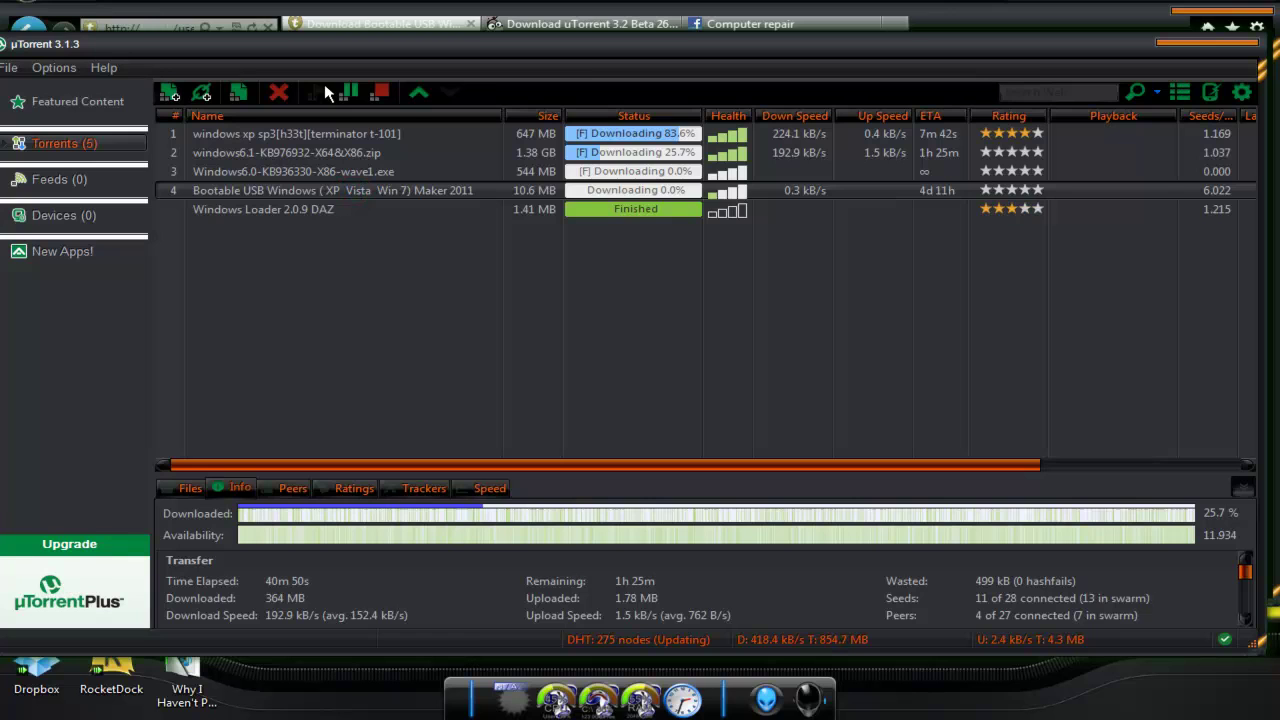
{"action": "left_click", "coordinate": [279, 93]}
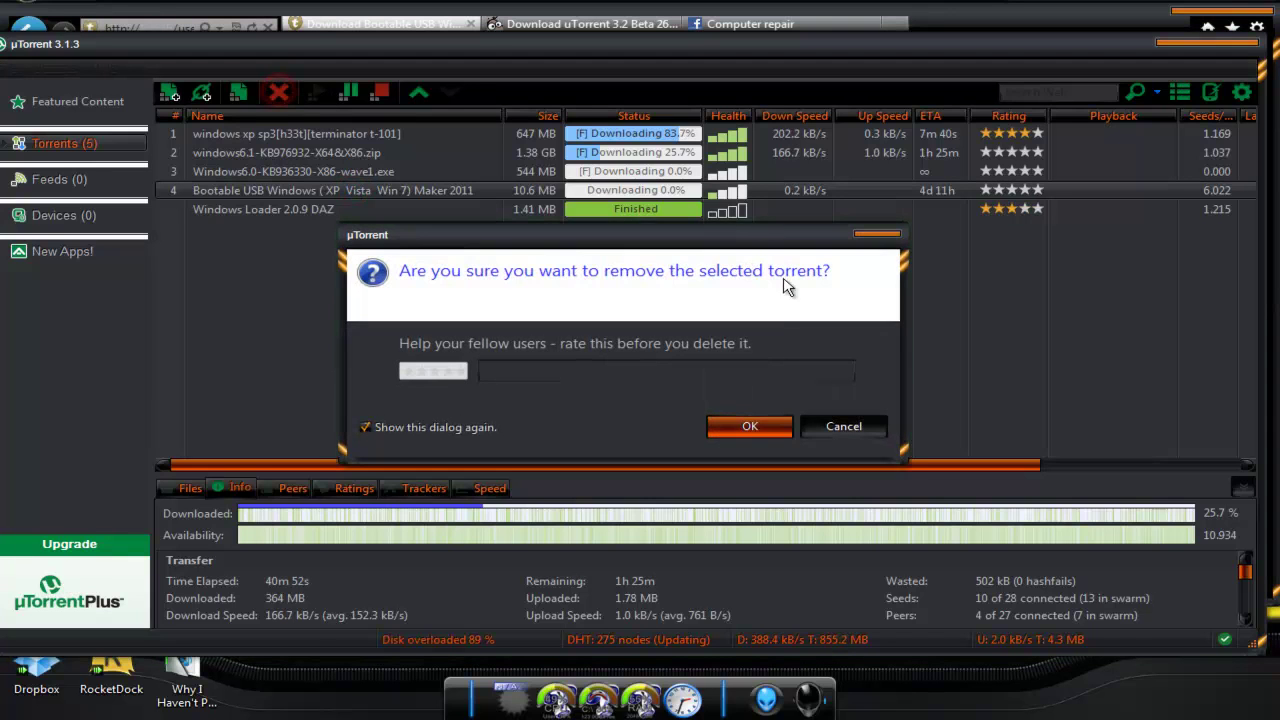
{"action": "left_click", "coordinate": [742, 426]}
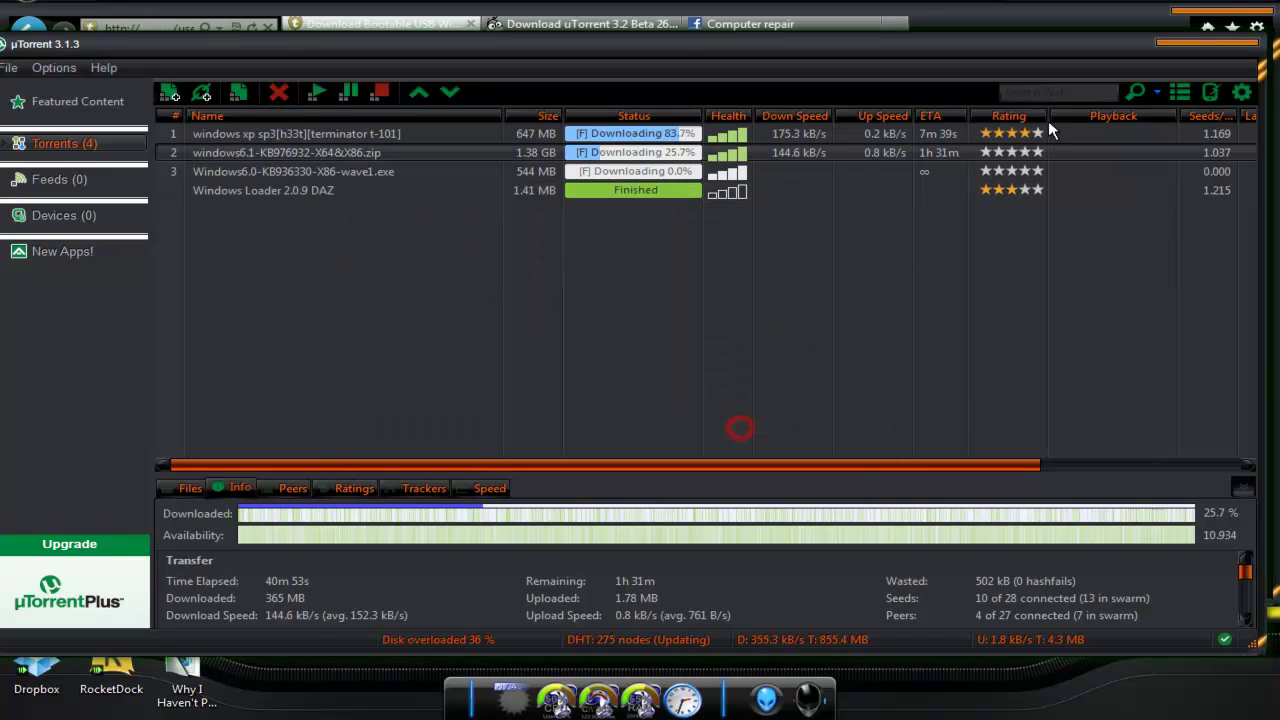
{"action": "left_click", "coordinate": [1166, 44]}
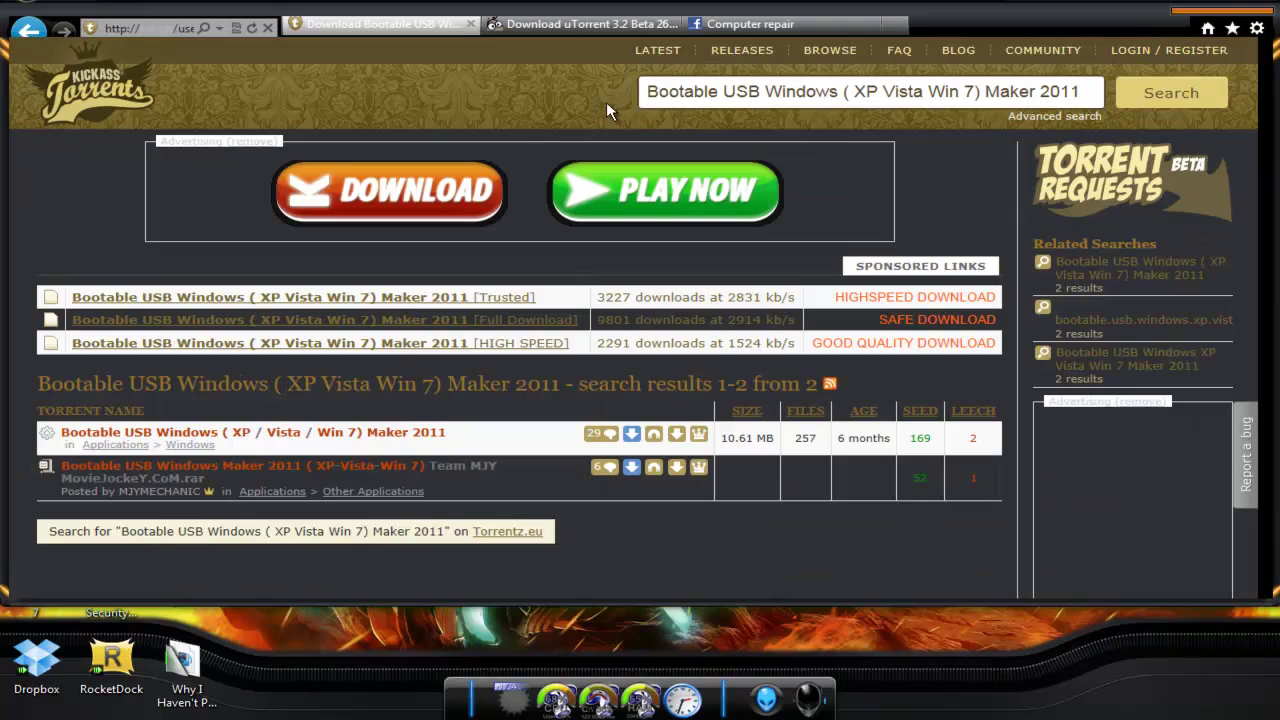
- Save uTorrent-3.2.exe from FileHippo and return to the Kickass Torrents results
{"action": "left_click", "coordinate": [570, 27]}
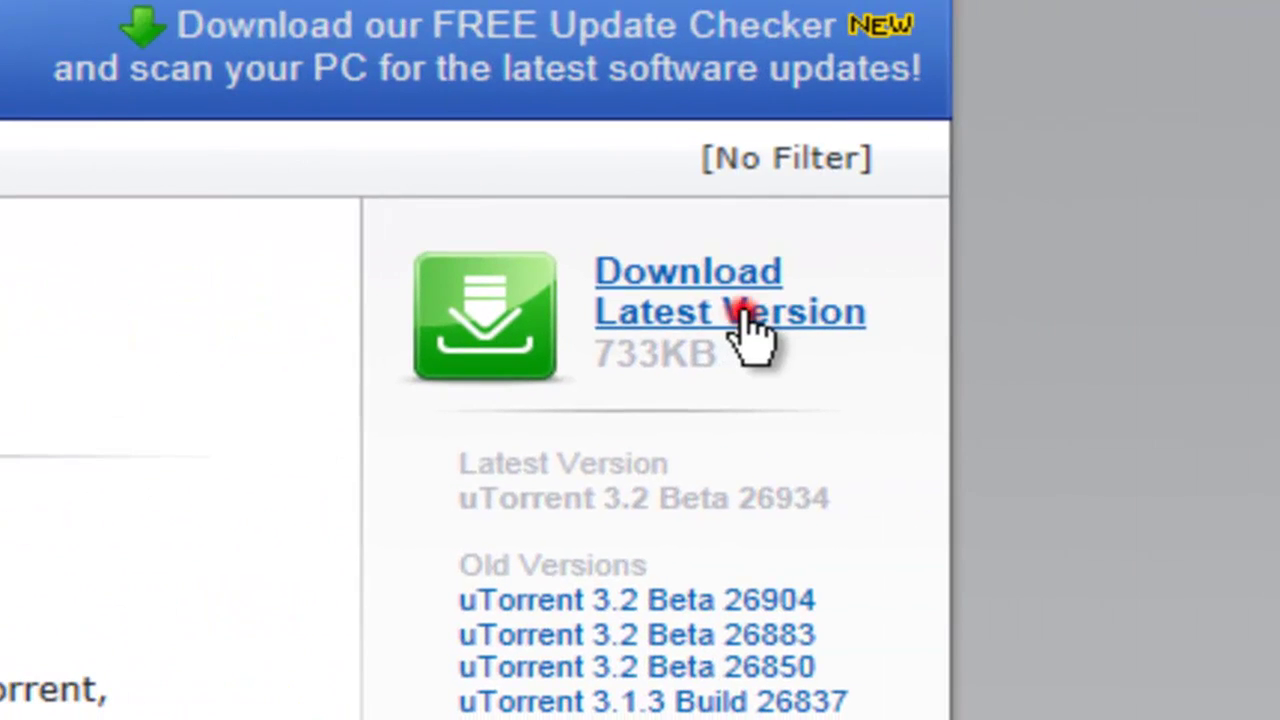
{"action": "left_click", "coordinate": [740, 318]}
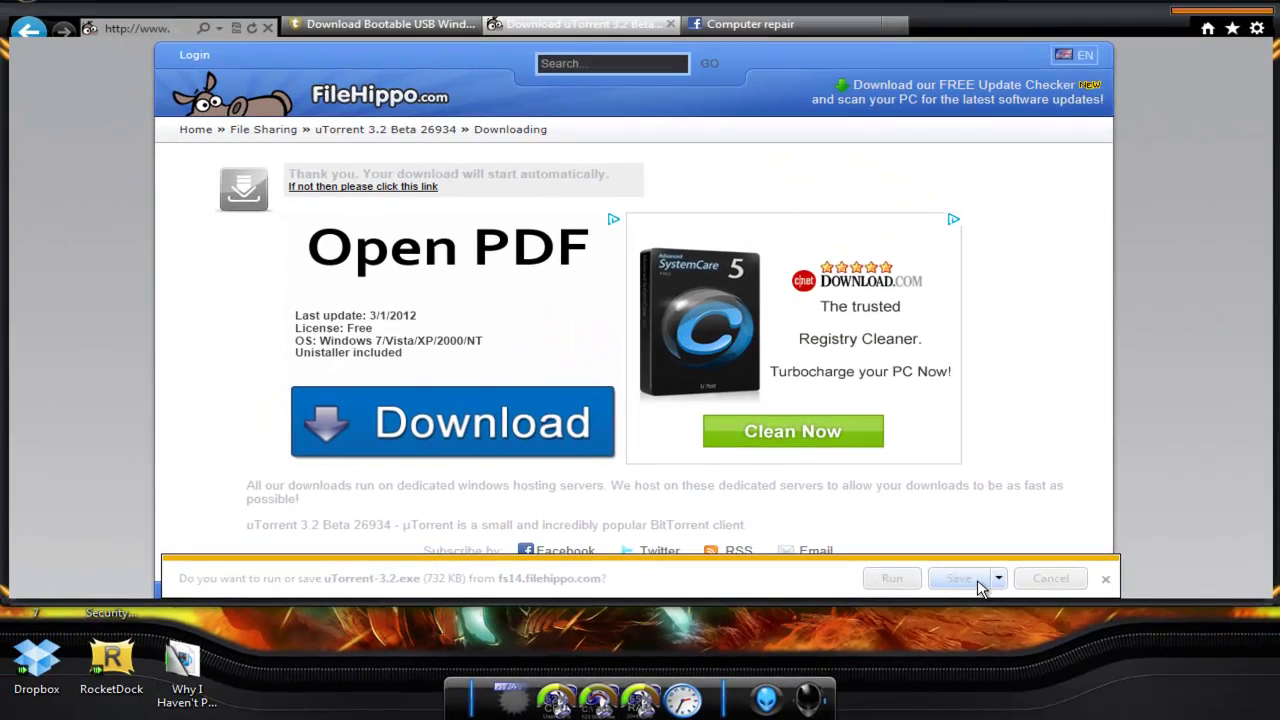
{"action": "left_click", "coordinate": [980, 589]}
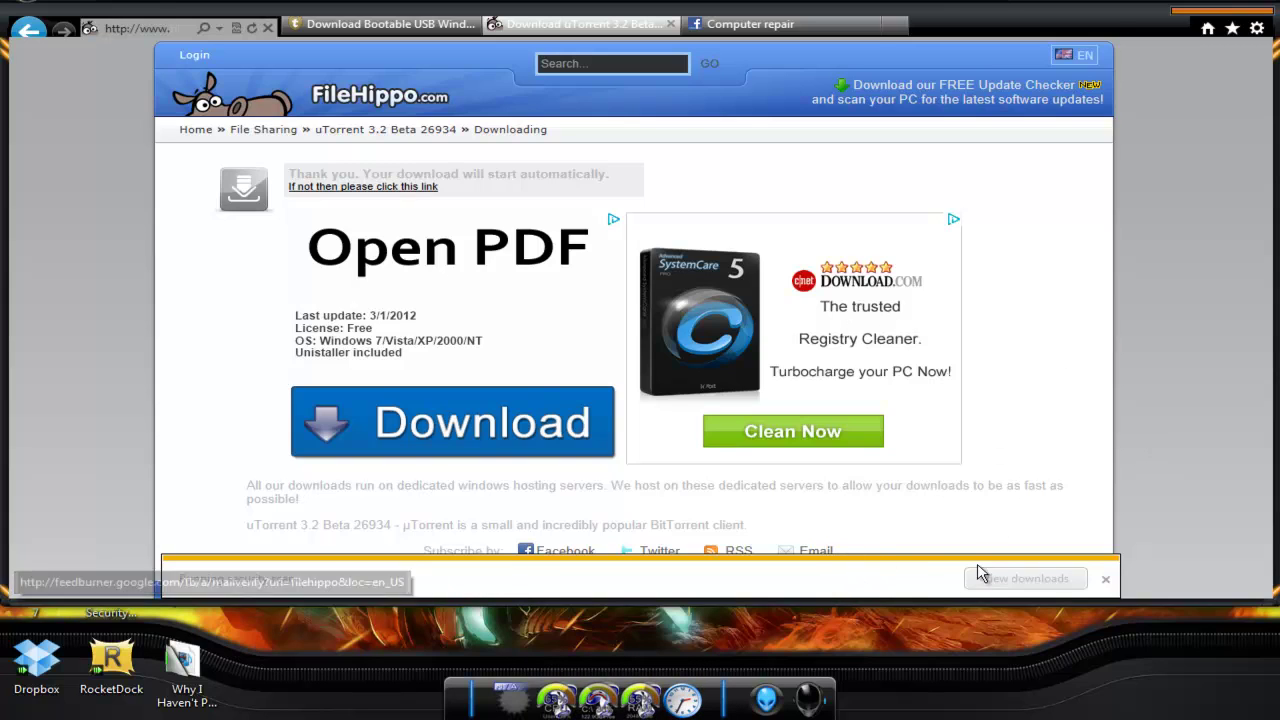
{"action": "left_click", "coordinate": [1106, 582]}
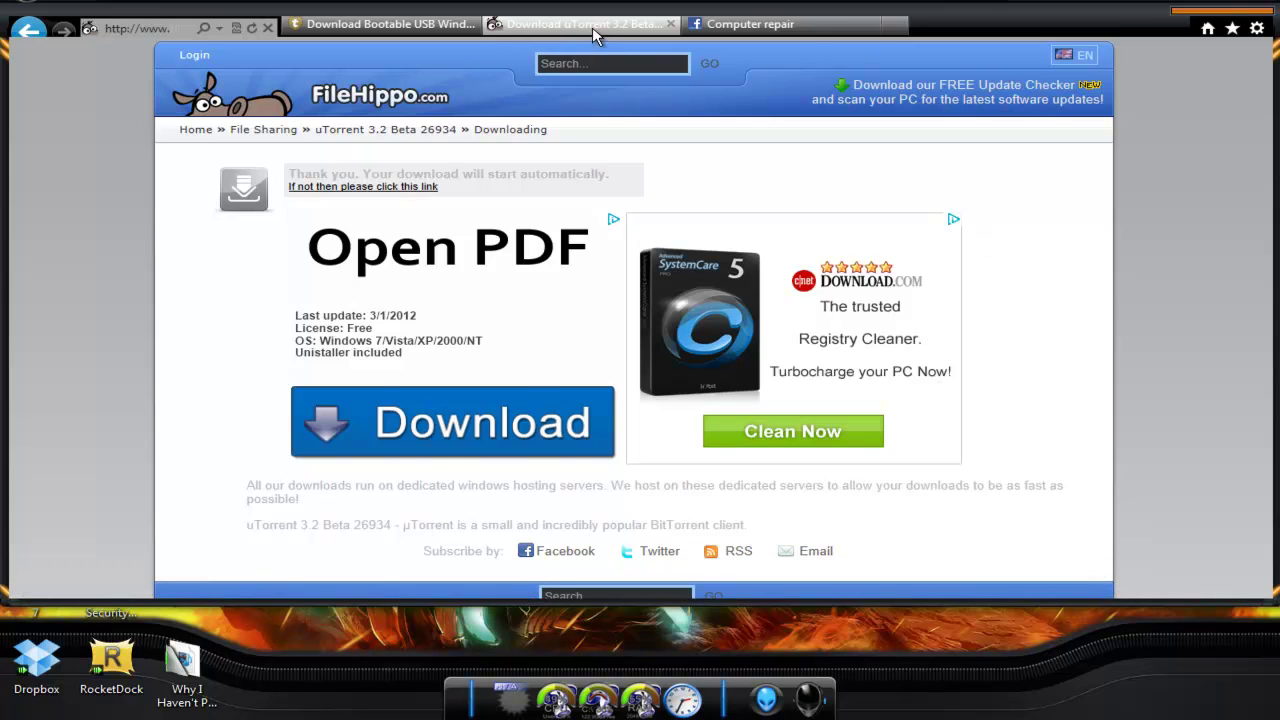
{"action": "left_click", "coordinate": [377, 29]}
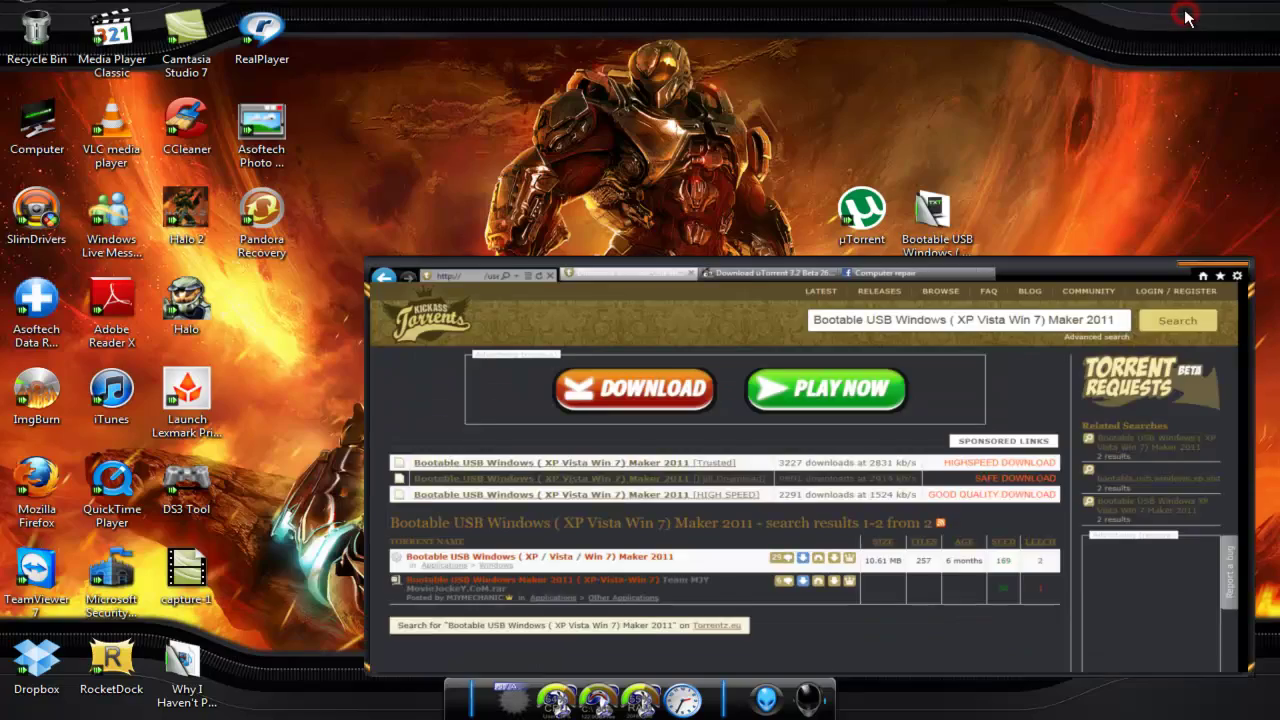
- Open Bootable USB Windows Maker > OPTION - 1 for XP and bring up USB Formatter's context menu
{"action": "left_click", "coordinate": [1188, 14]}
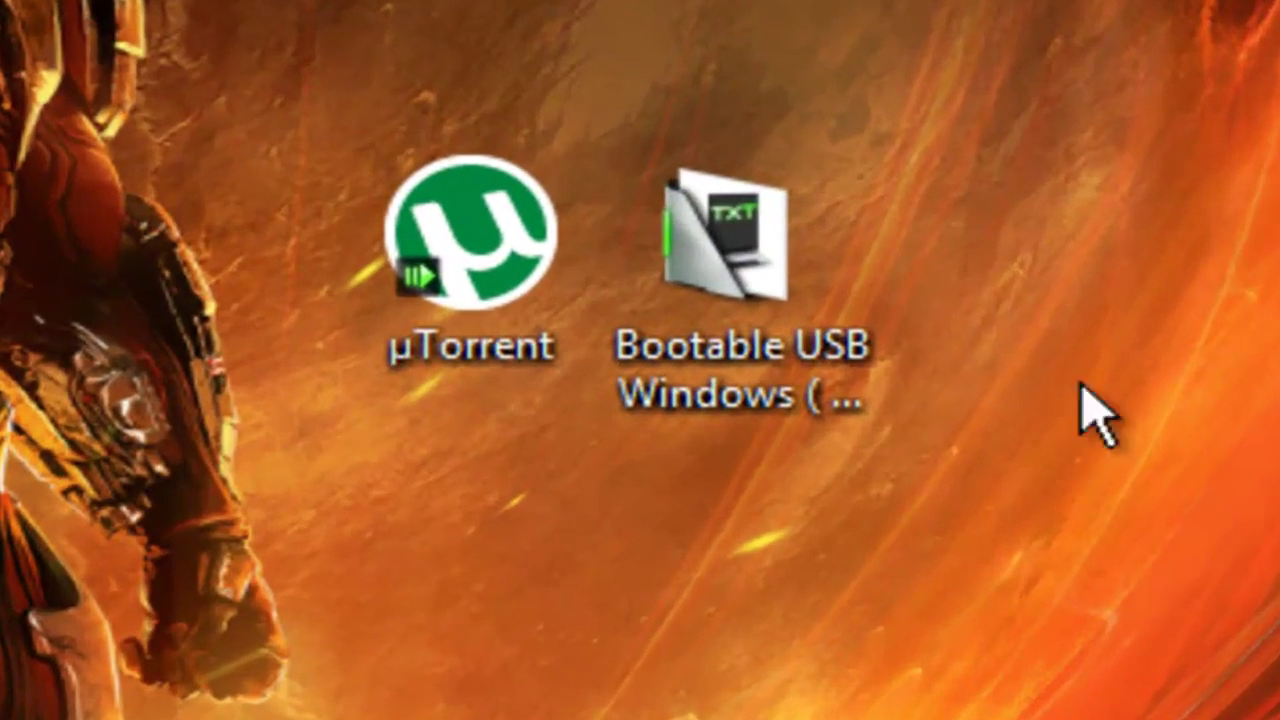
{"action": "left_click", "coordinate": [757, 280]}
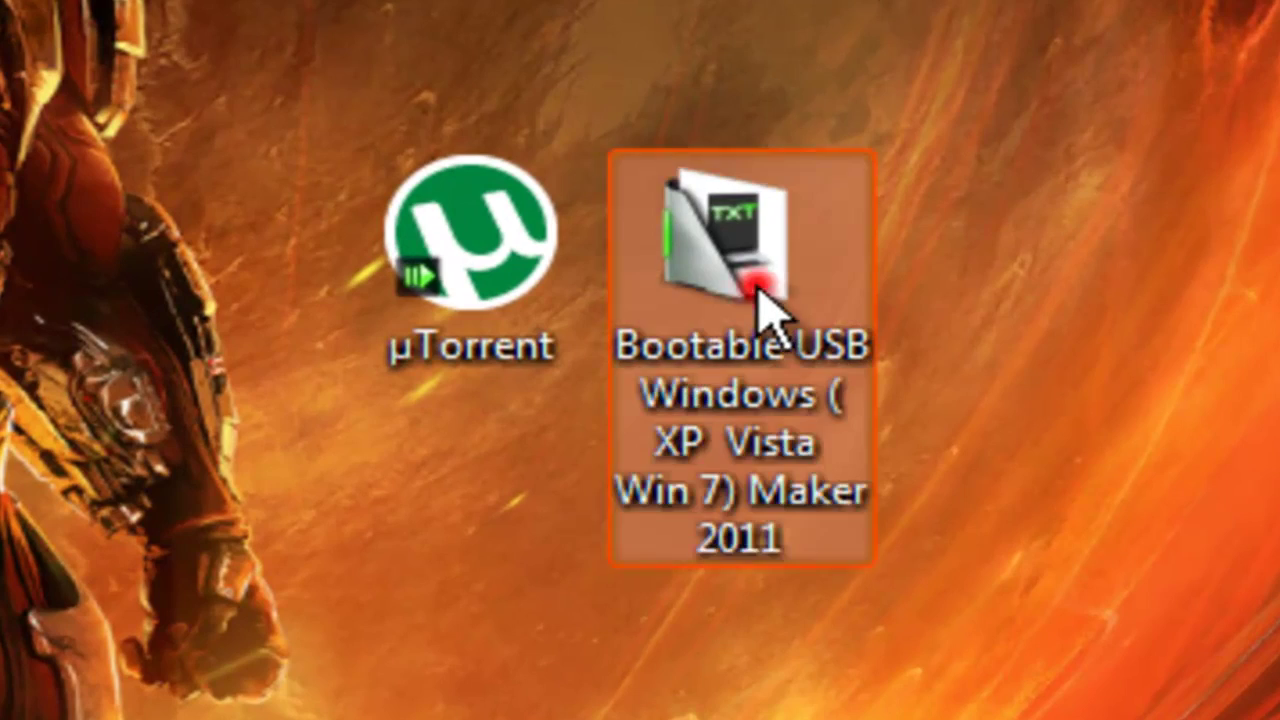
{"action": "double_click", "coordinate": [752, 283]}
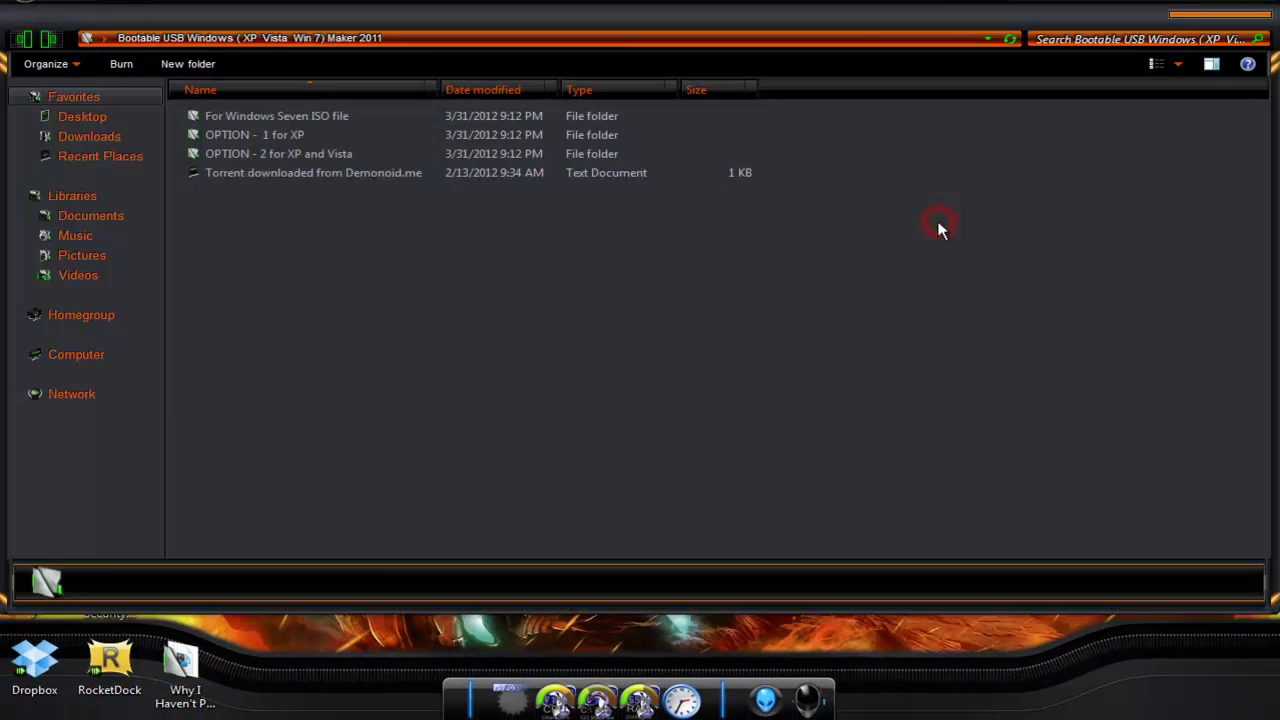
{"action": "left_click", "coordinate": [209, 140]}
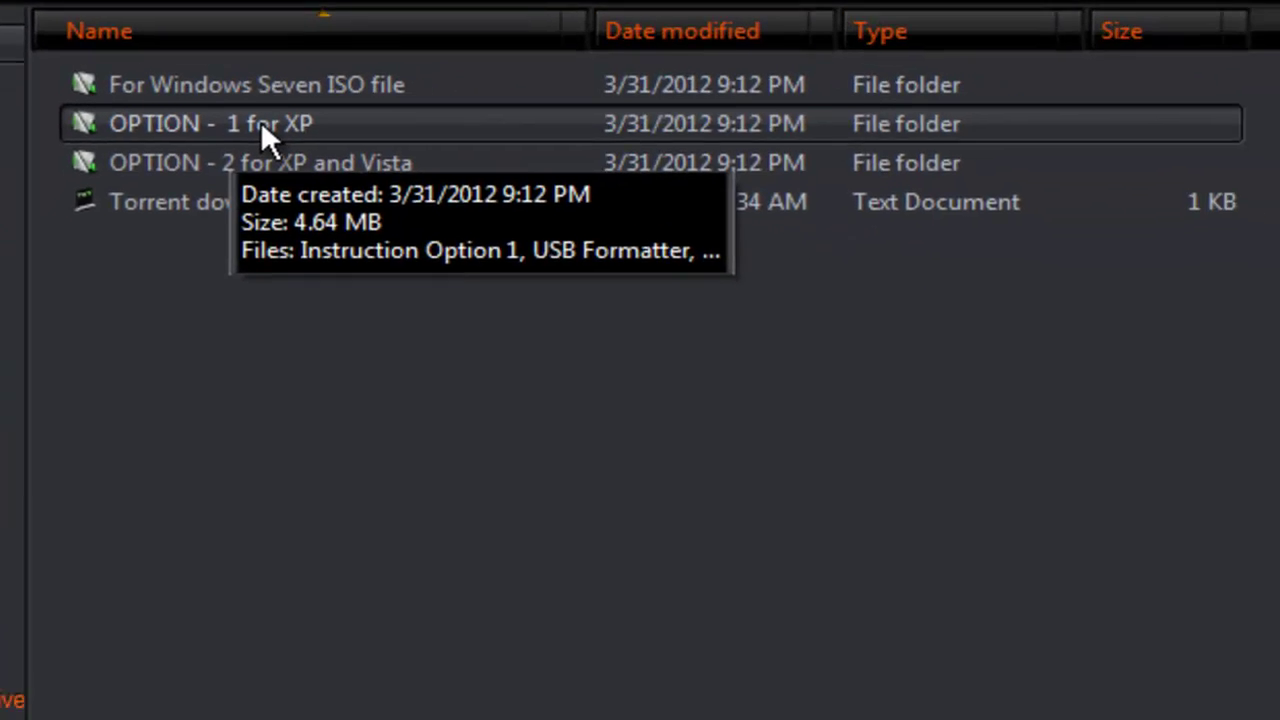
{"action": "double_click", "coordinate": [562, 330]}
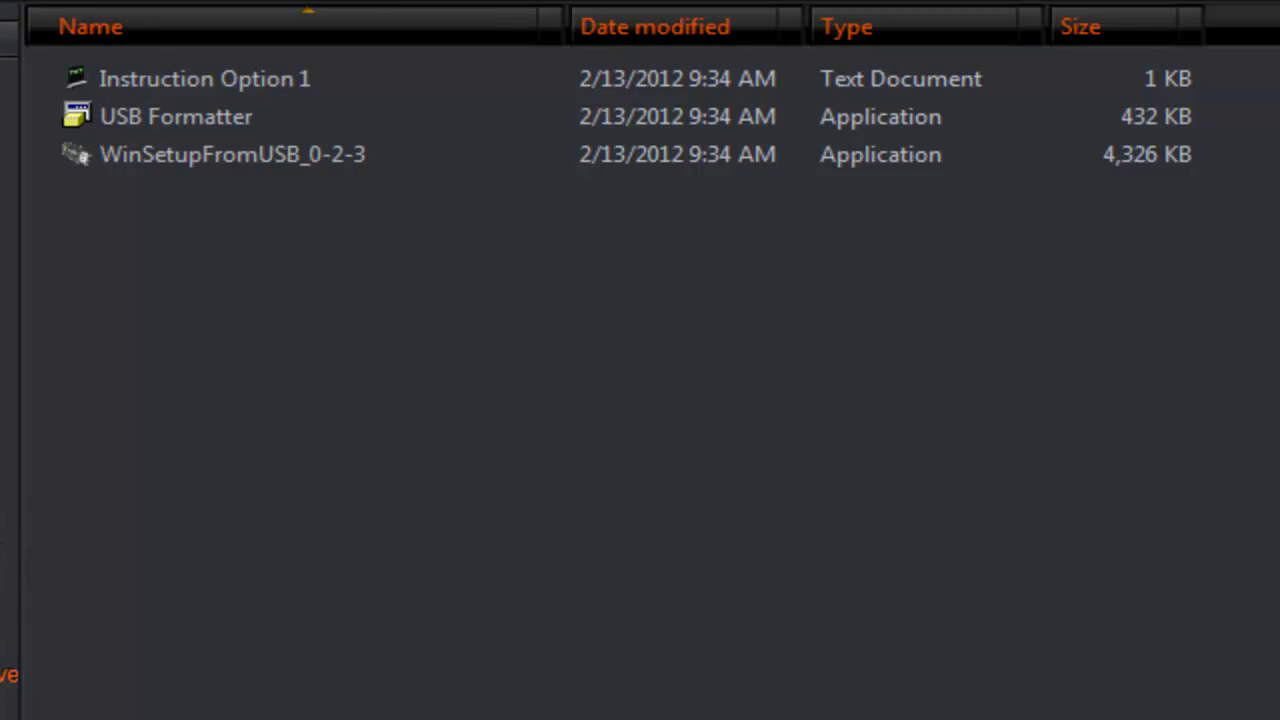
{"action": "left_click", "coordinate": [139, 117]}
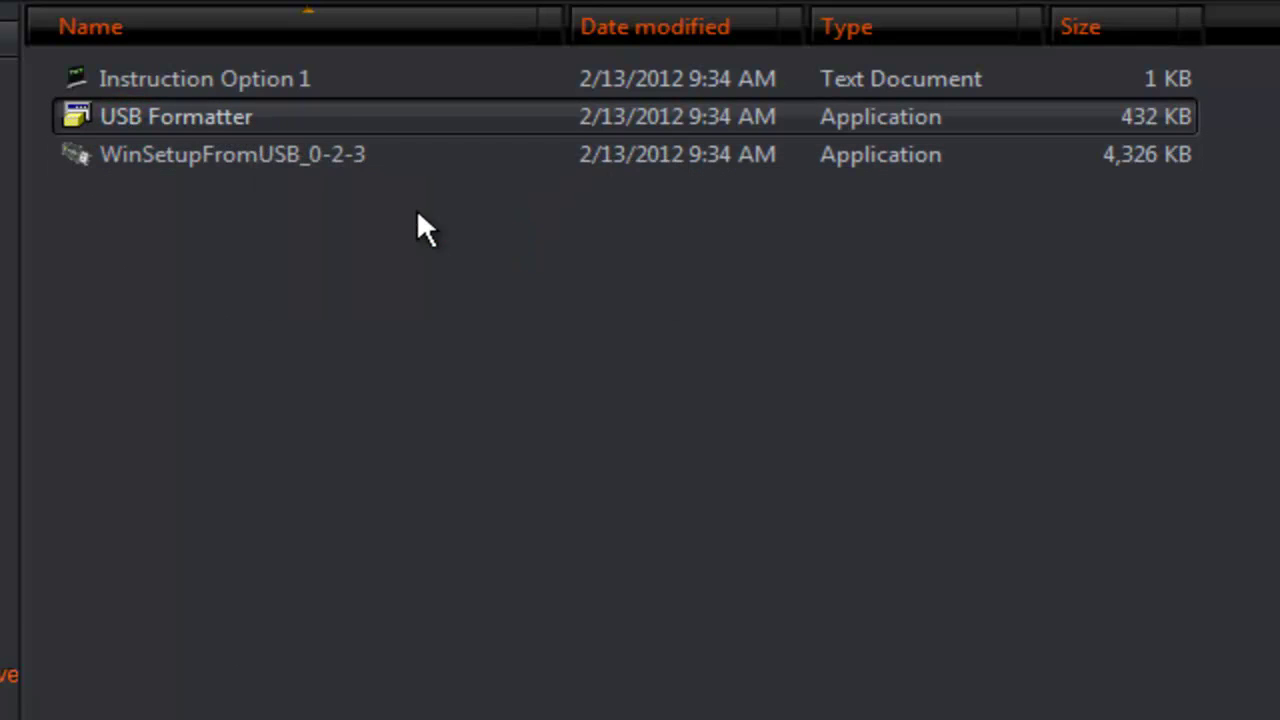
{"action": "right_click", "coordinate": [175, 115]}
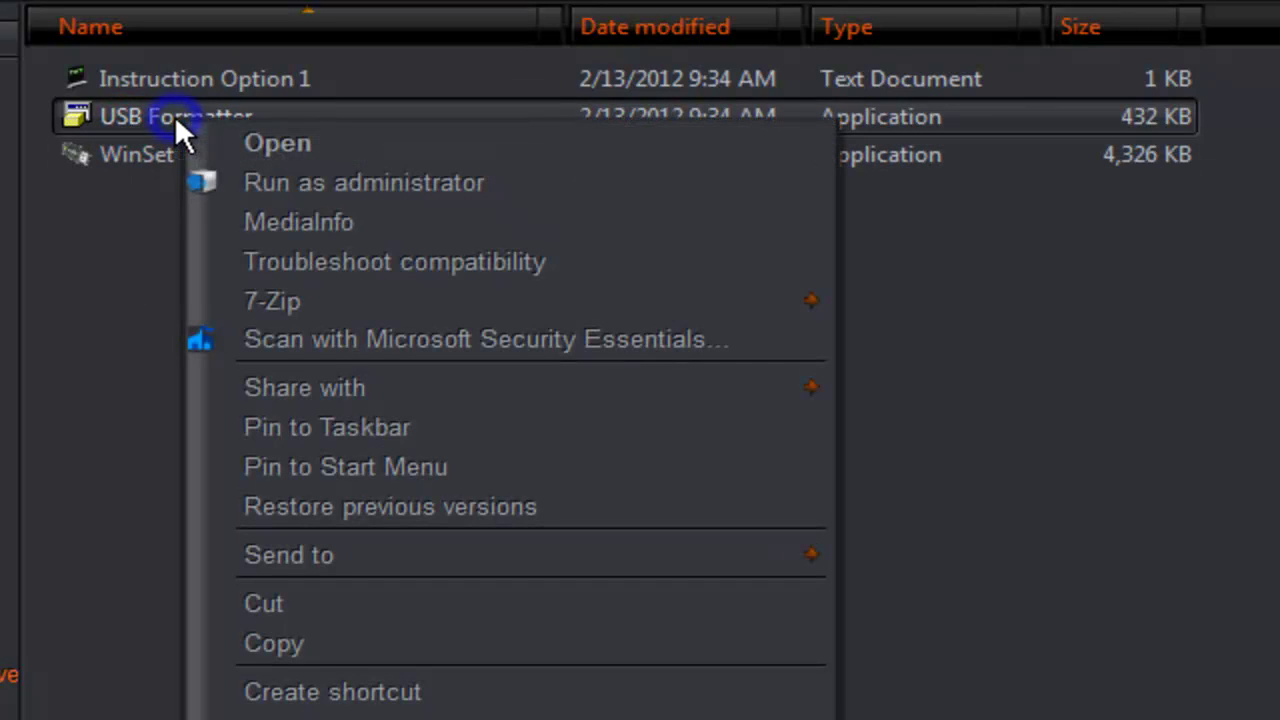
- Run USB Formatter as administrator, targeting Kingston DT 101 G2 (G:) with NTFS and Quick Format
{"action": "left_click", "coordinate": [309, 184]}
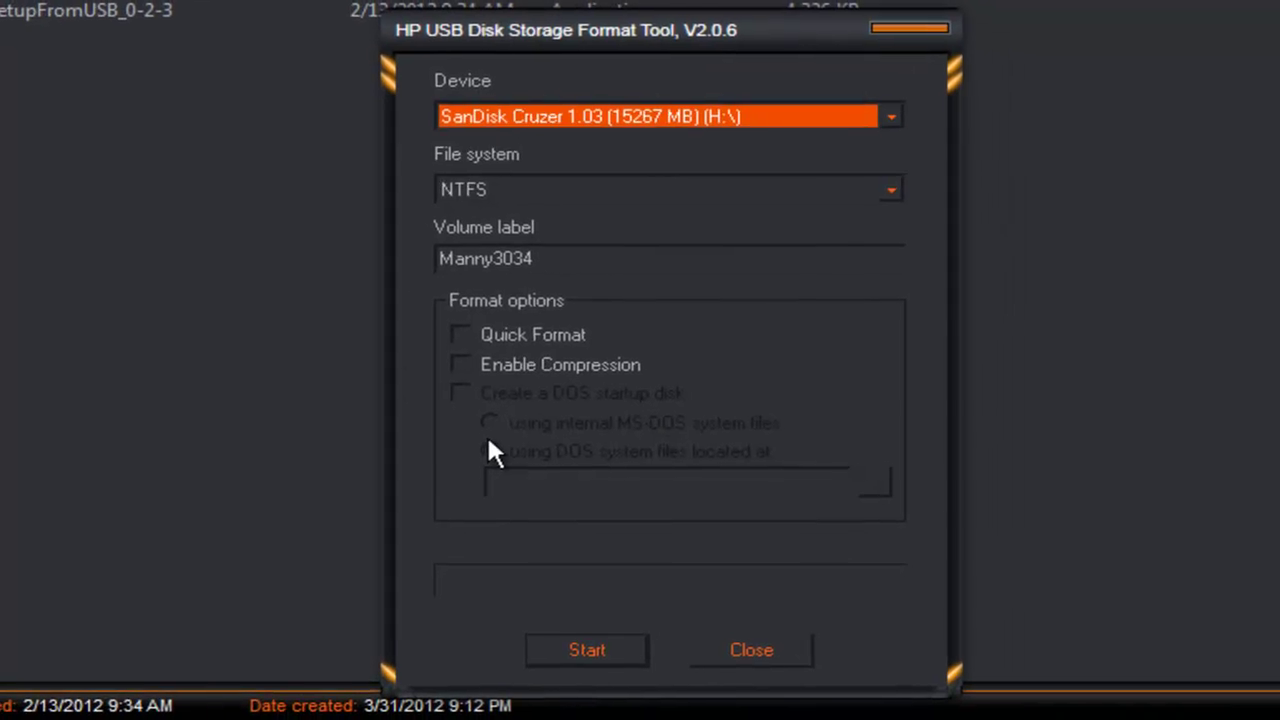
{"action": "left_click_drag", "start_coordinate": [612, 30], "coordinate": [580, 21]}
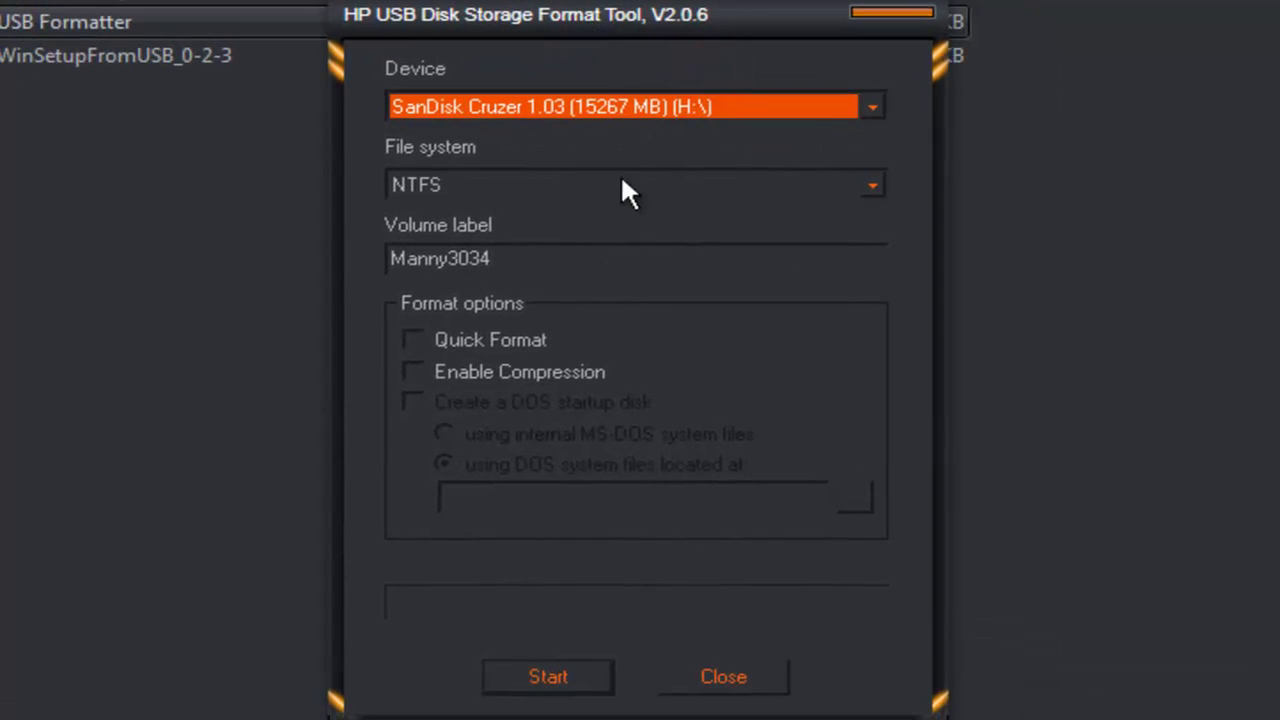
{"action": "left_click", "coordinate": [874, 106]}
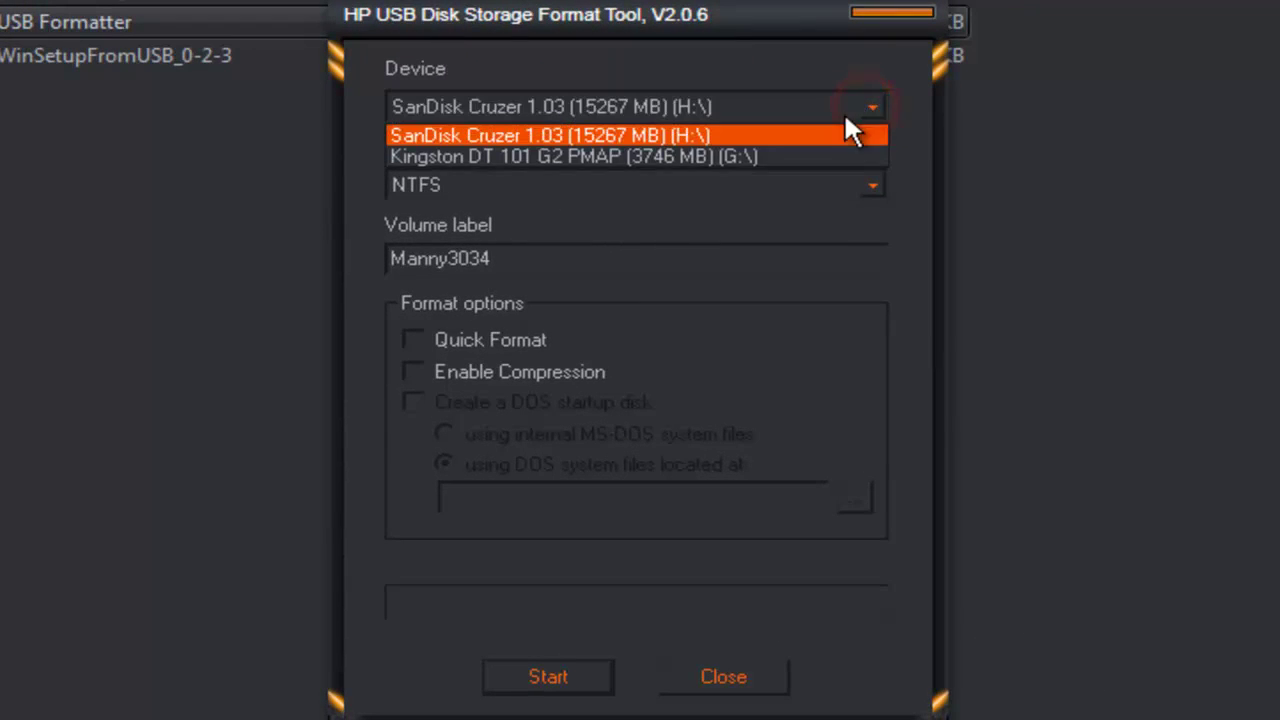
{"action": "left_click", "coordinate": [668, 166]}
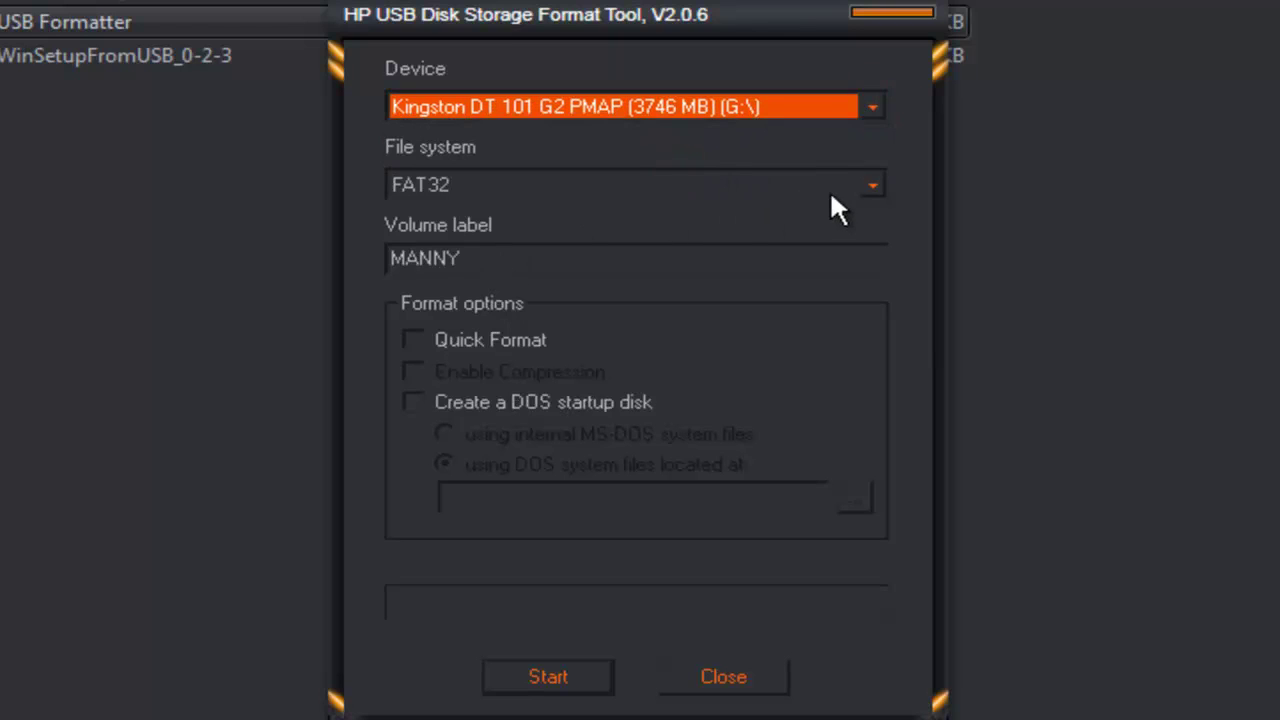
{"action": "left_click", "coordinate": [874, 186]}
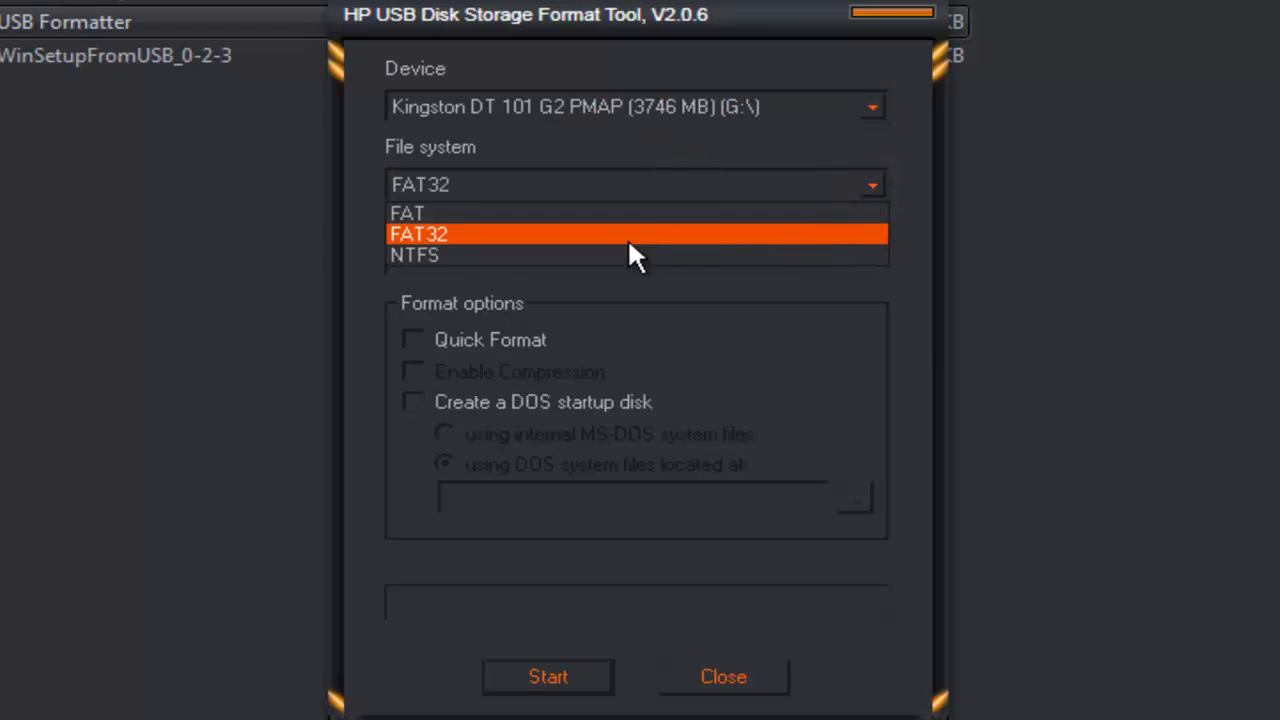
{"action": "left_click", "coordinate": [510, 256]}
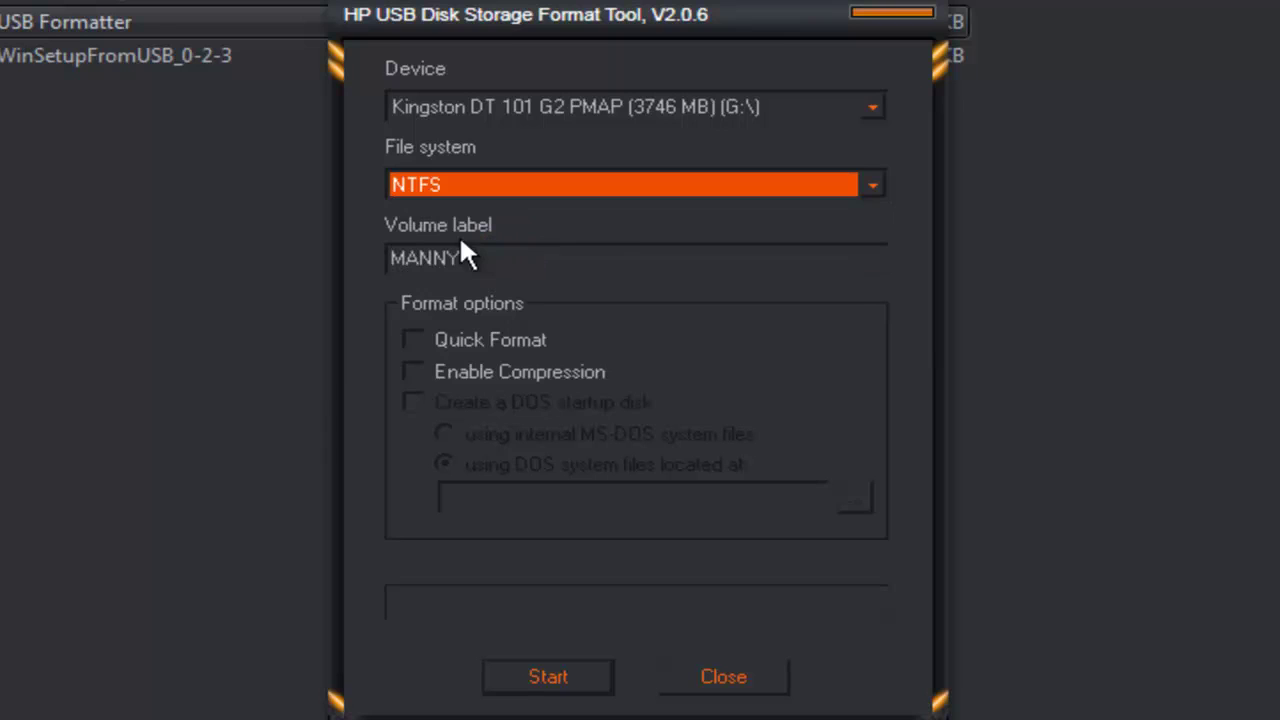
{"action": "left_click", "coordinate": [414, 341]}
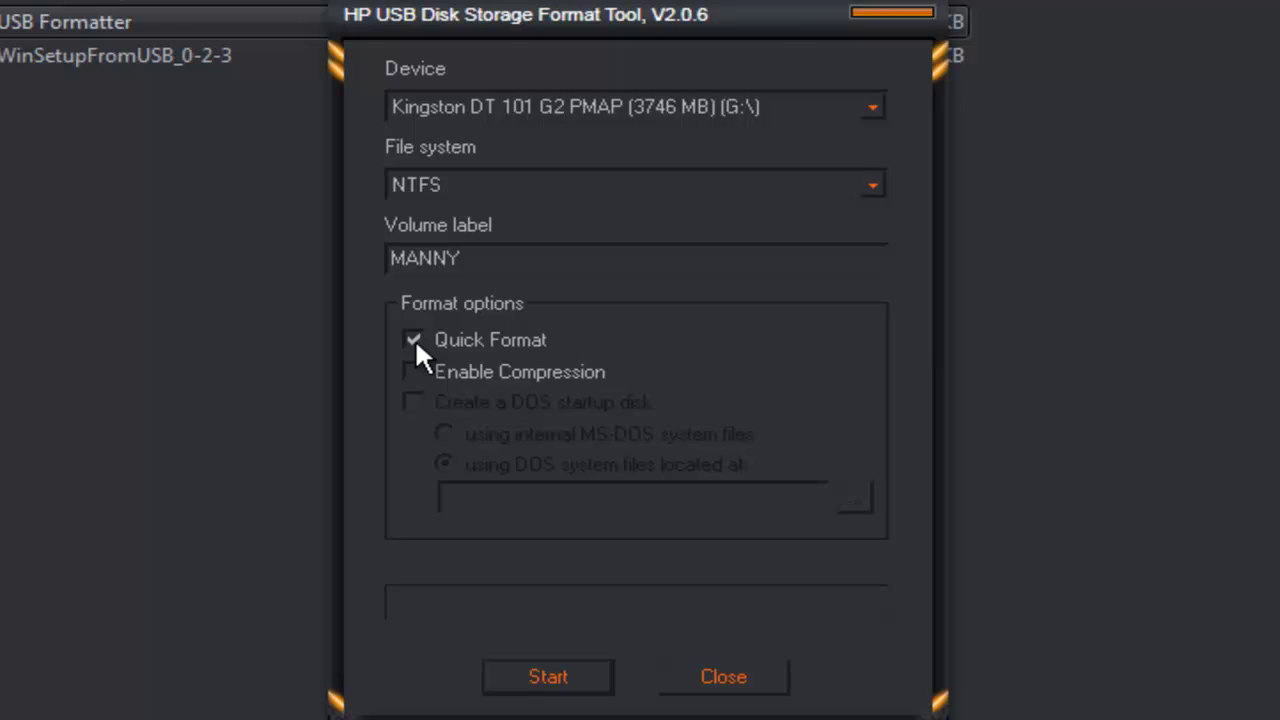
{"action": "left_click", "coordinate": [413, 338]}
- Start the format, confirm erasing the drive, then dismiss the summary and close the tool
{"action": "left_click", "coordinate": [535, 675]}
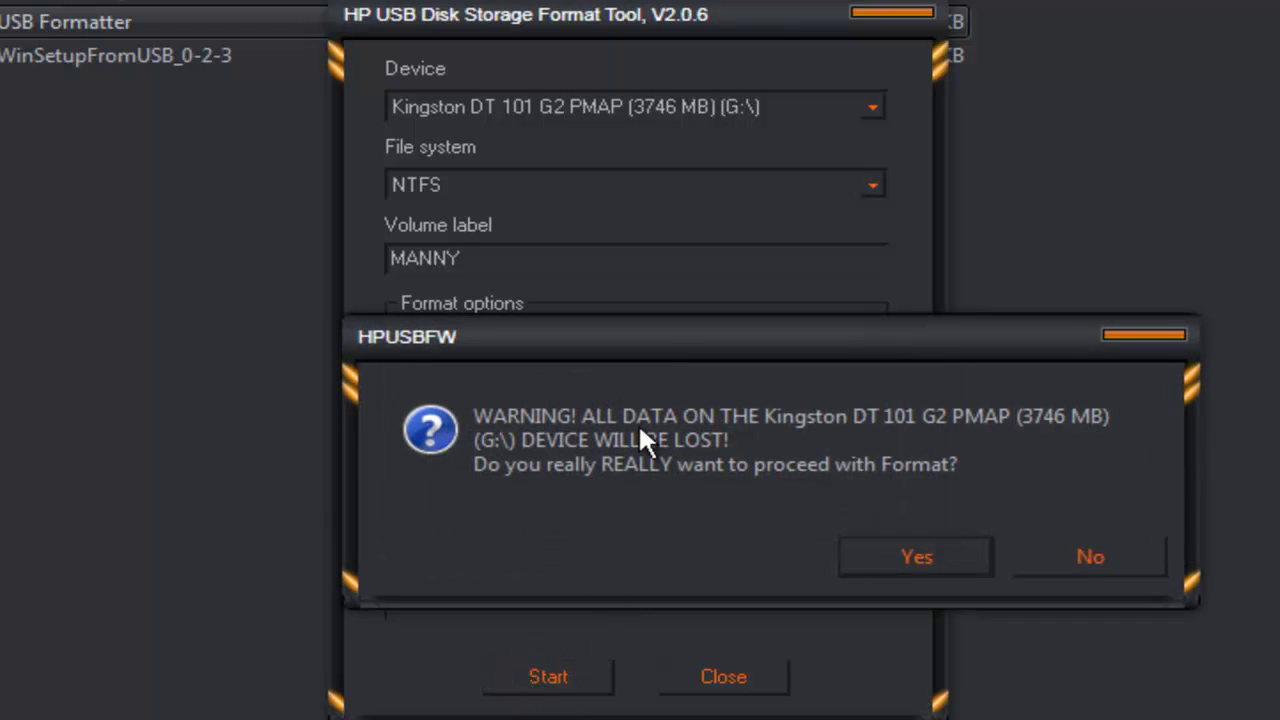
{"action": "left_click_drag", "start_coordinate": [667, 337], "coordinate": [510, 290]}
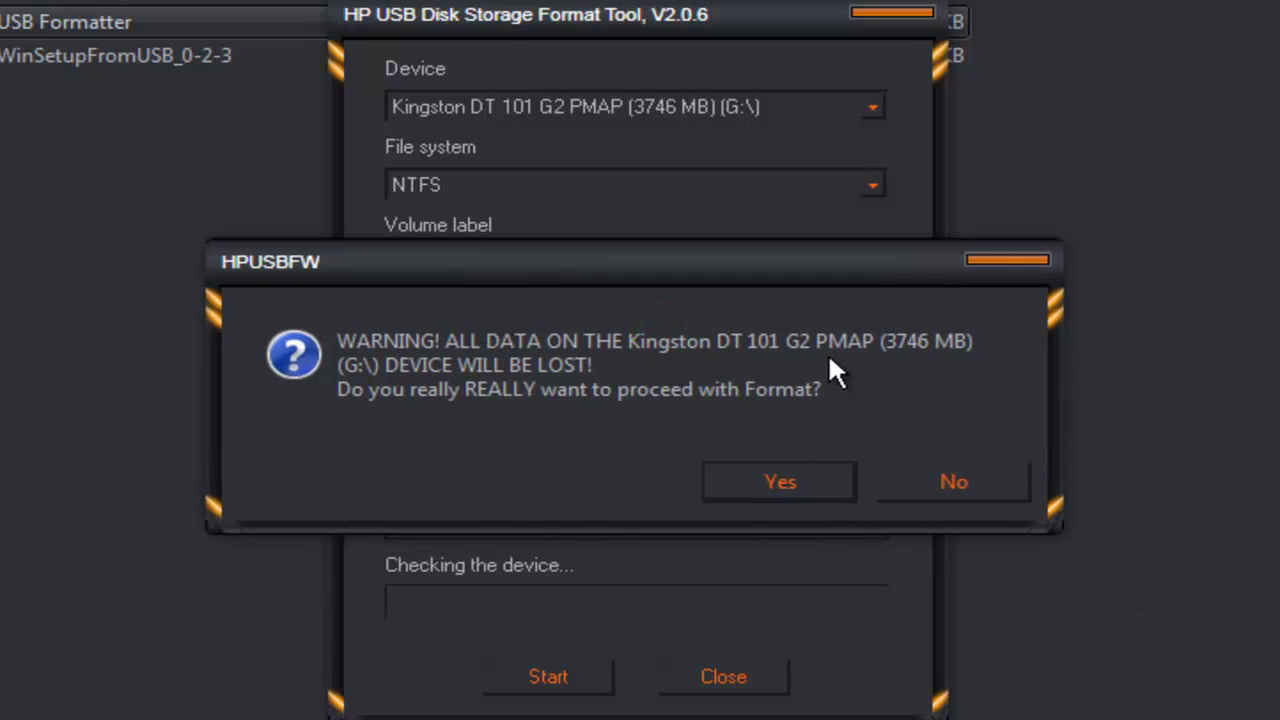
{"action": "left_click", "coordinate": [782, 482]}
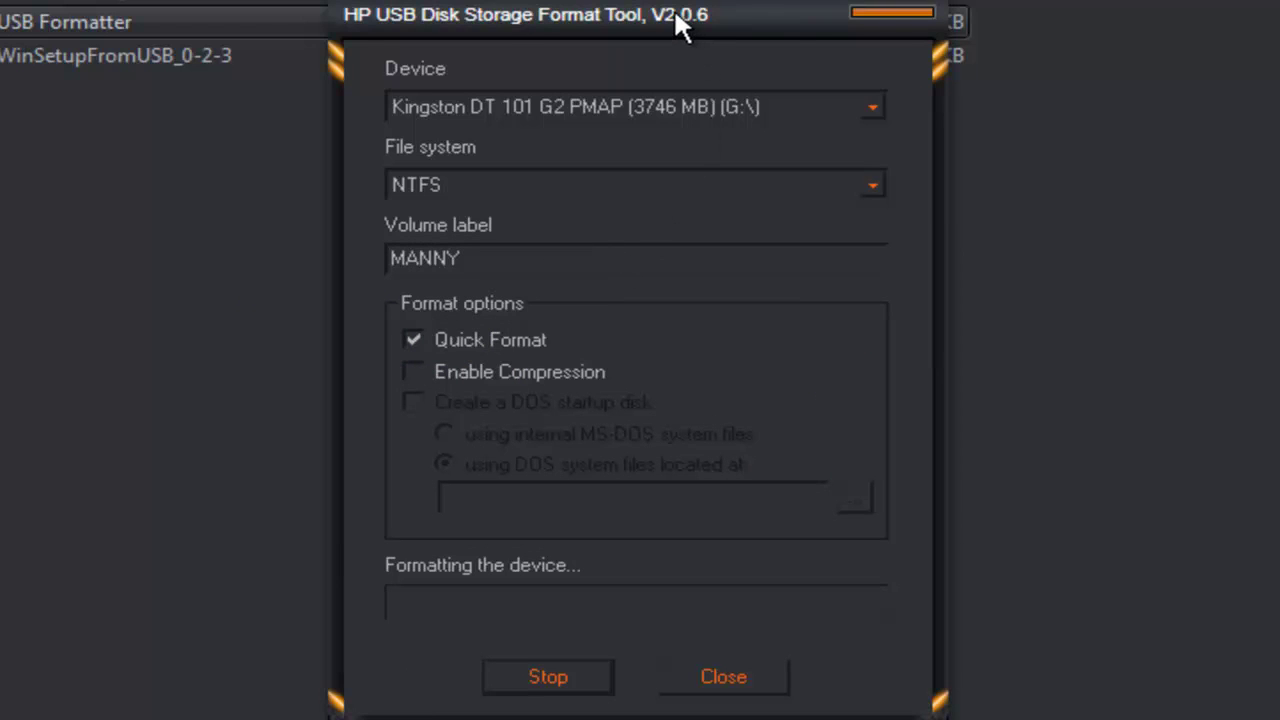
{"action": "left_click_drag", "start_coordinate": [675, 14], "coordinate": [1279, 212]}
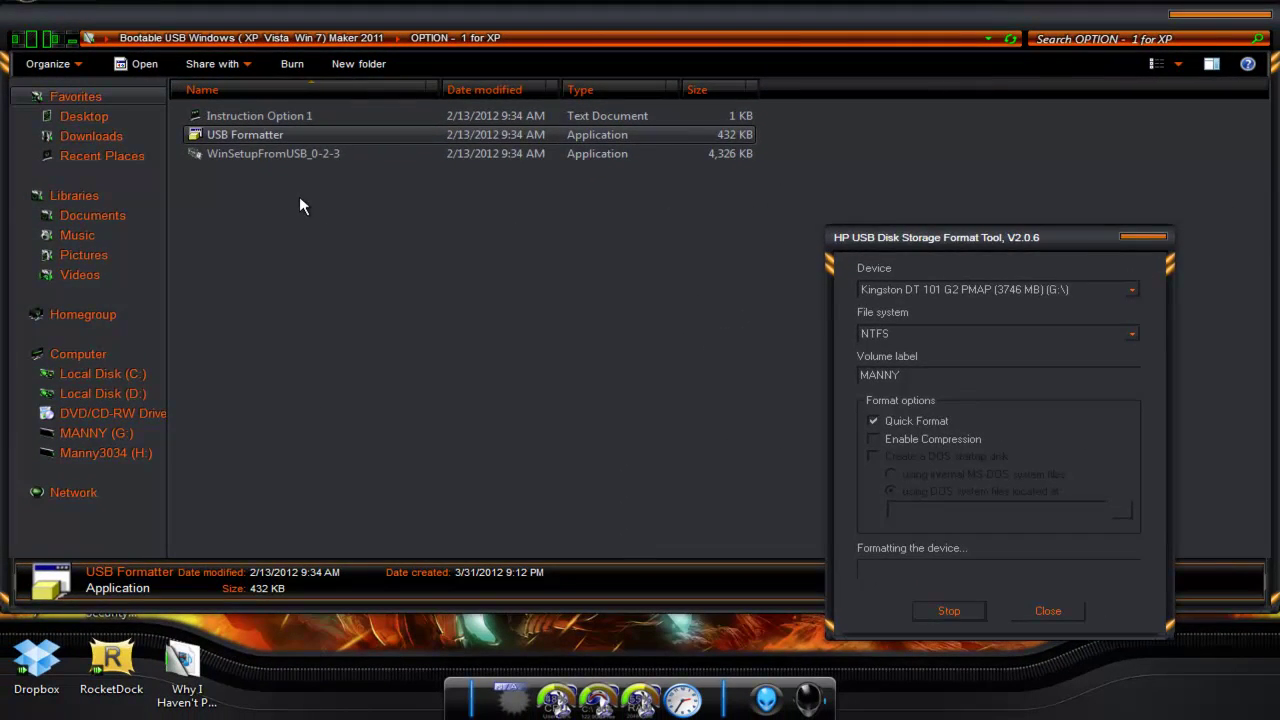
{"action": "left_click", "coordinate": [299, 204]}
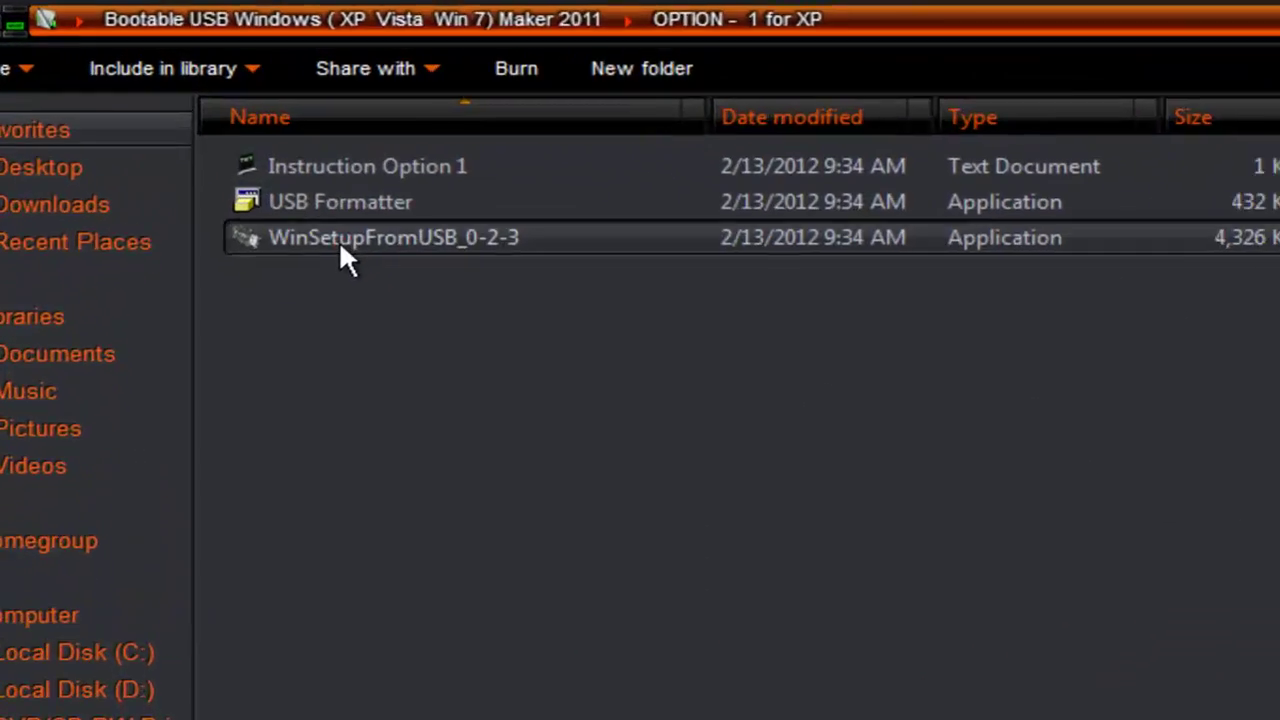
{"action": "left_click", "coordinate": [244, 155]}
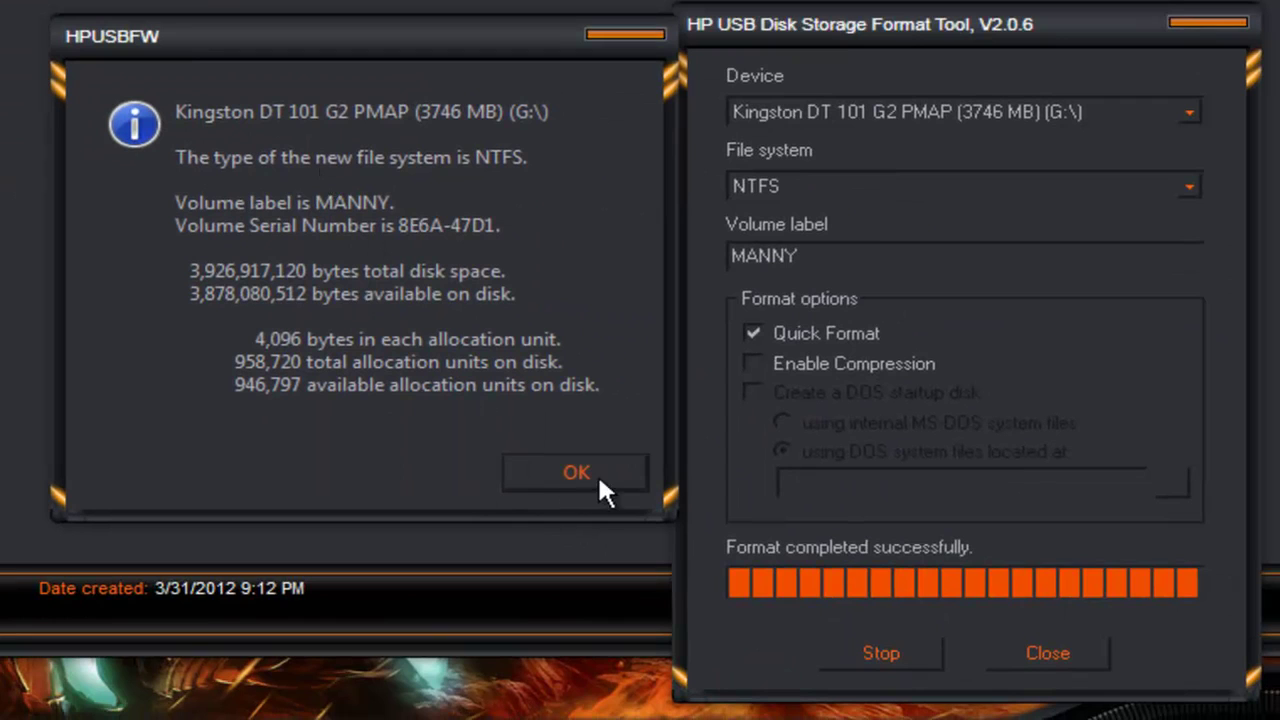
{"action": "left_click", "coordinate": [604, 472]}
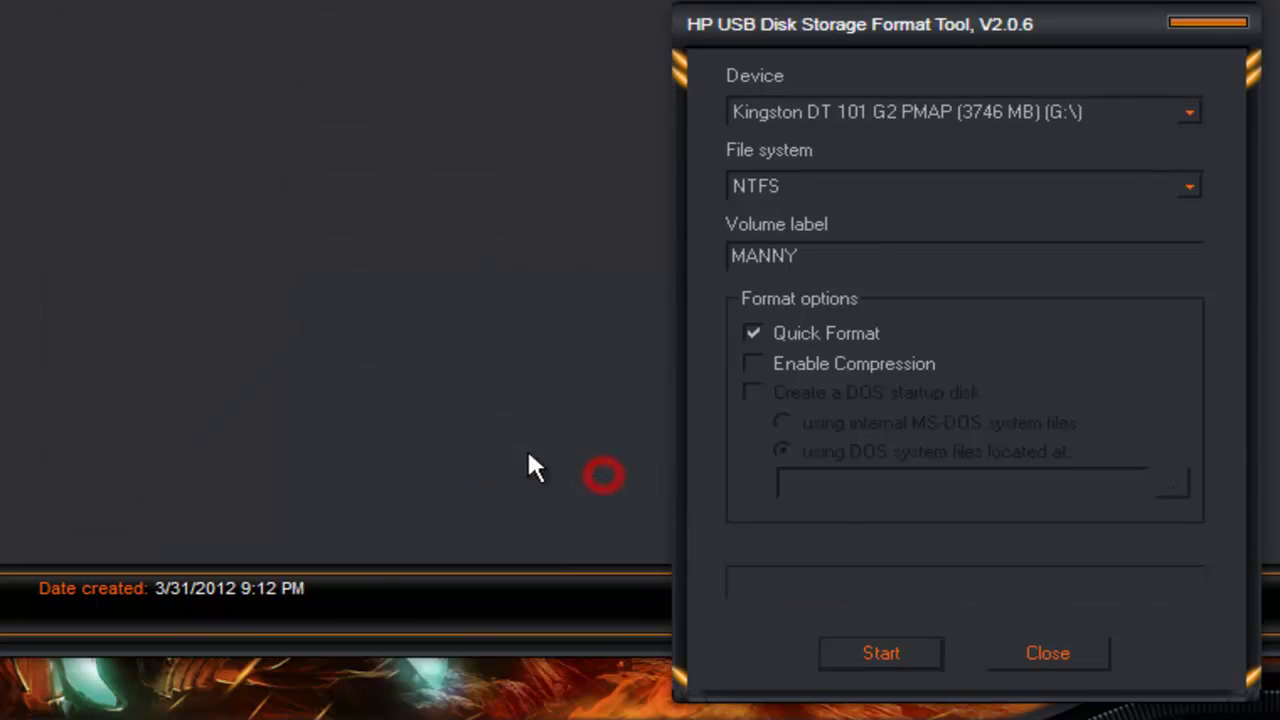
{"action": "left_click", "coordinate": [1078, 658]}
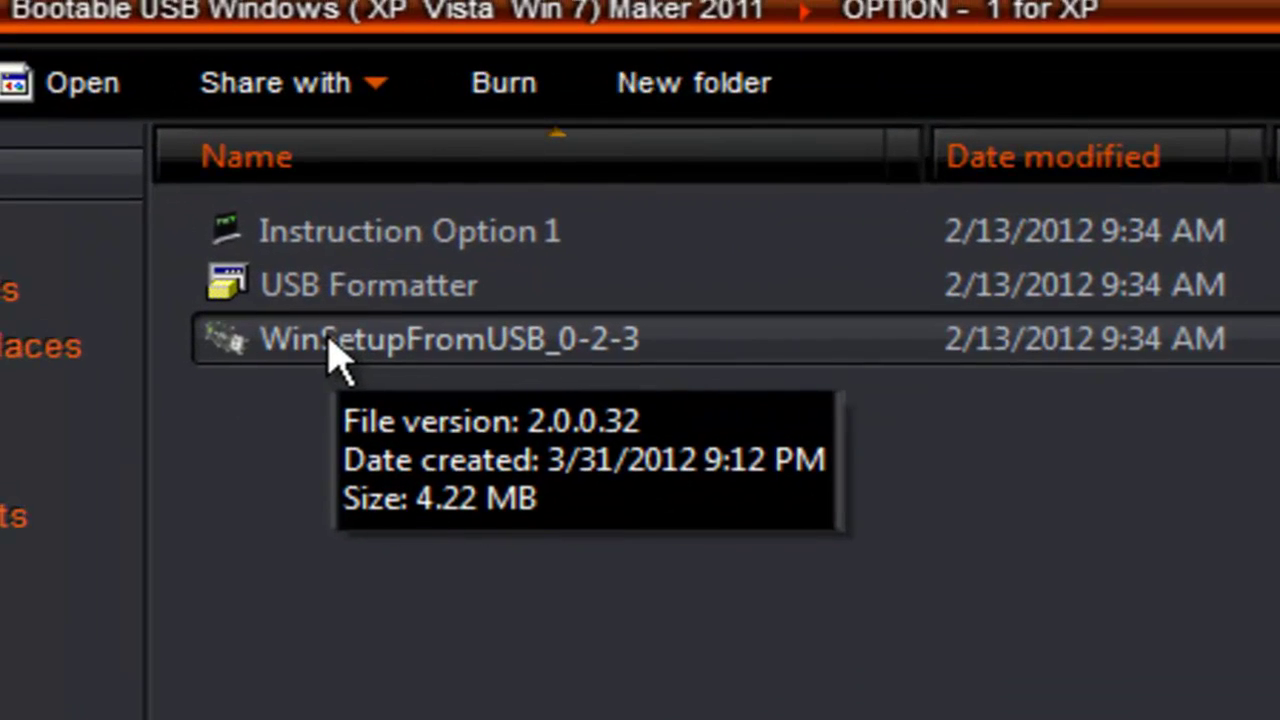
- Install WinSetupFromUSB 0-2-3 into C:\WinSetupFromUSB, creating the folder, then exit the installer
{"action": "double_click", "coordinate": [123, 209]}
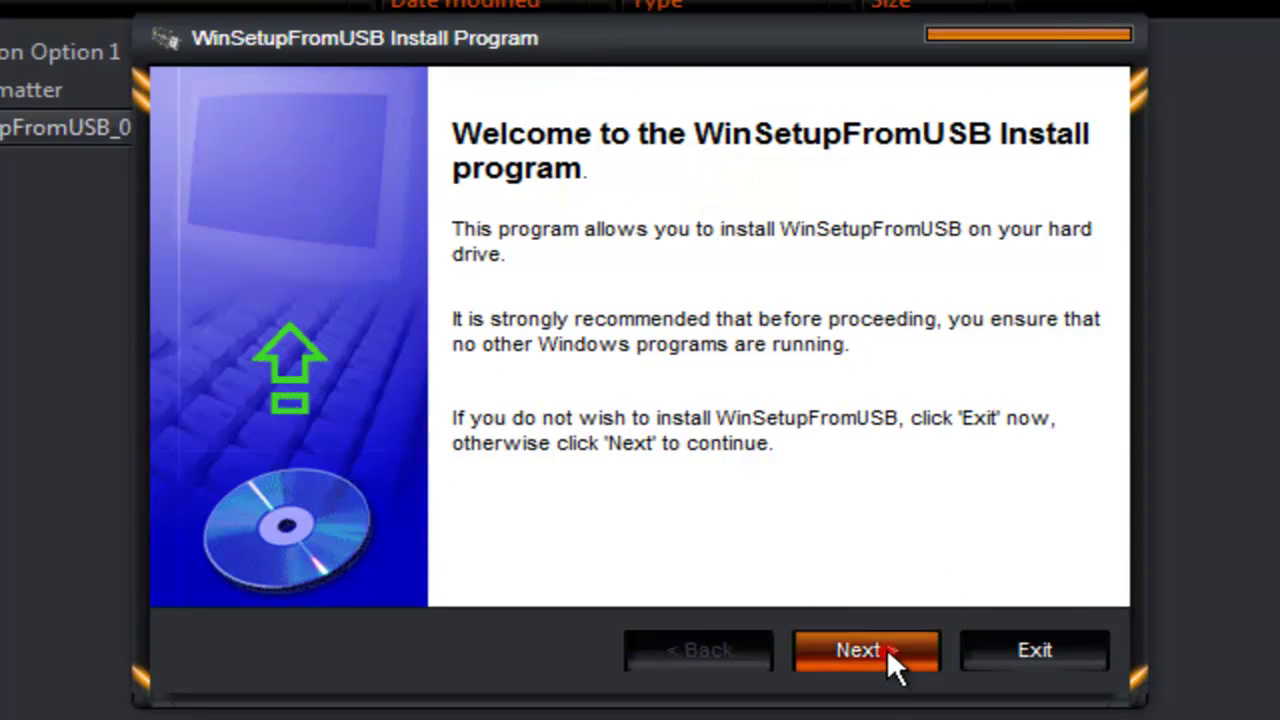
{"action": "left_click", "coordinate": [887, 648]}
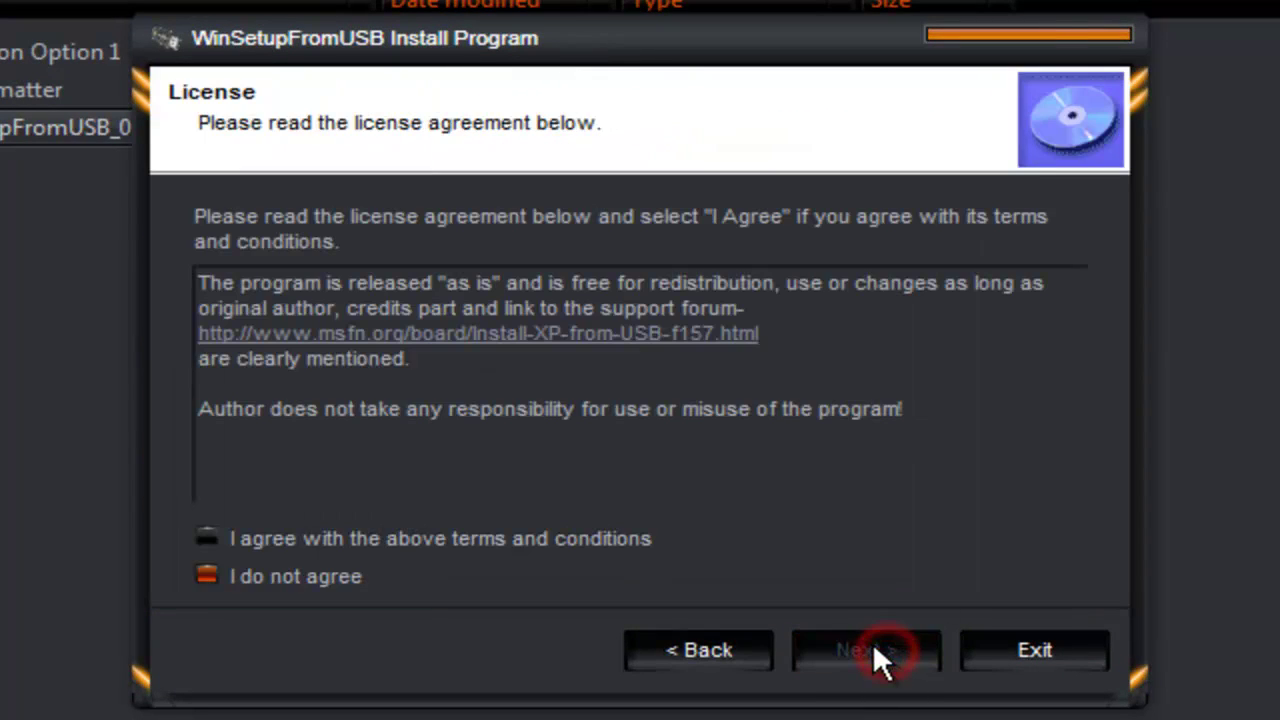
{"action": "left_click", "coordinate": [211, 538]}
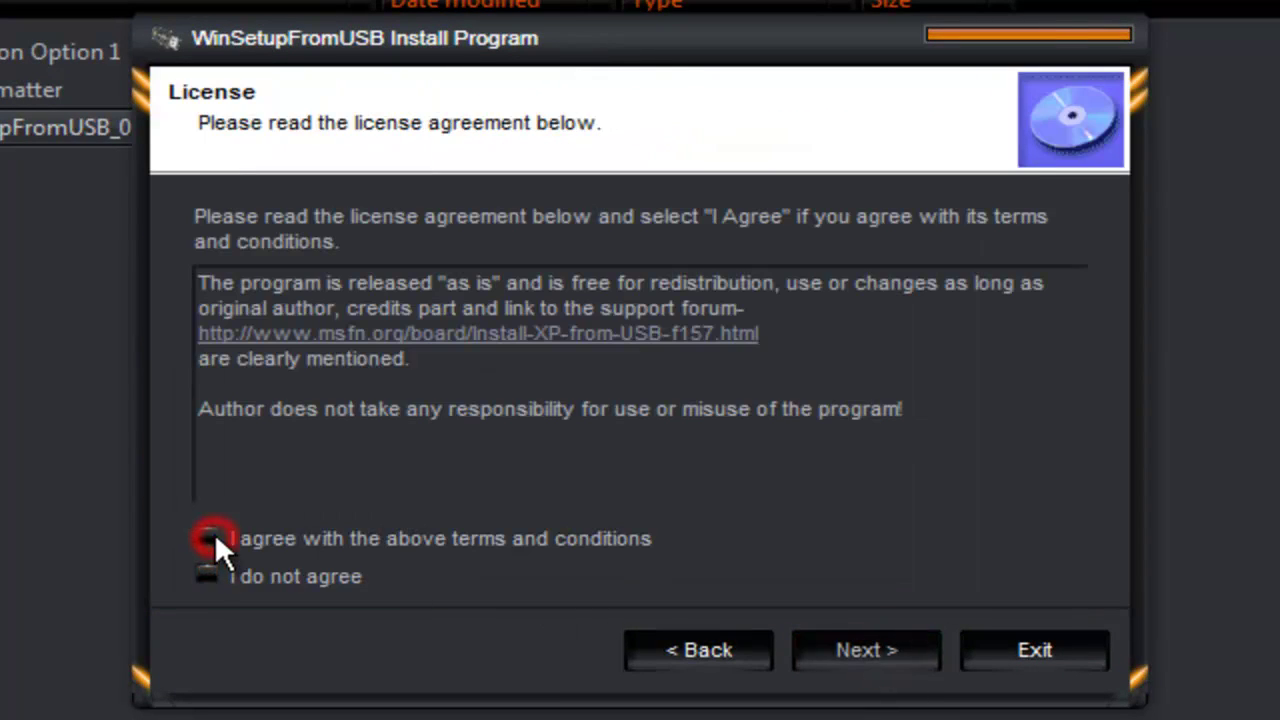
{"action": "left_click", "coordinate": [900, 650]}
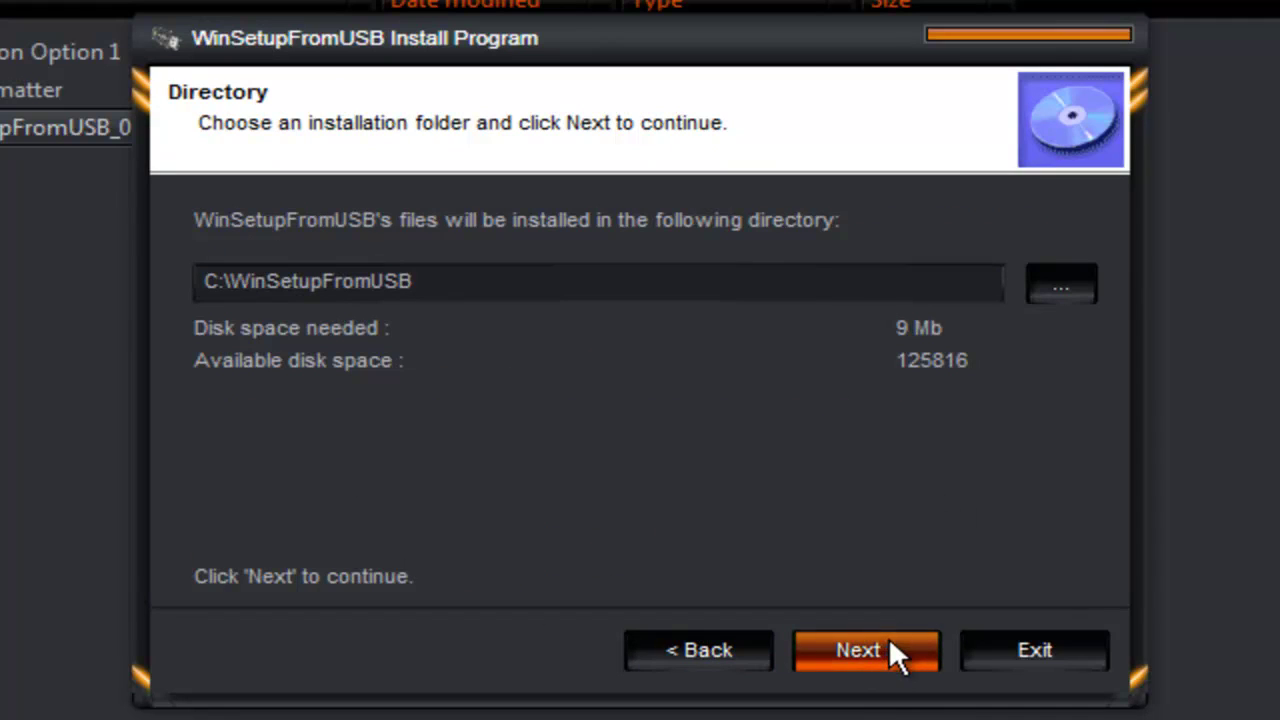
{"action": "left_click", "coordinate": [883, 652]}
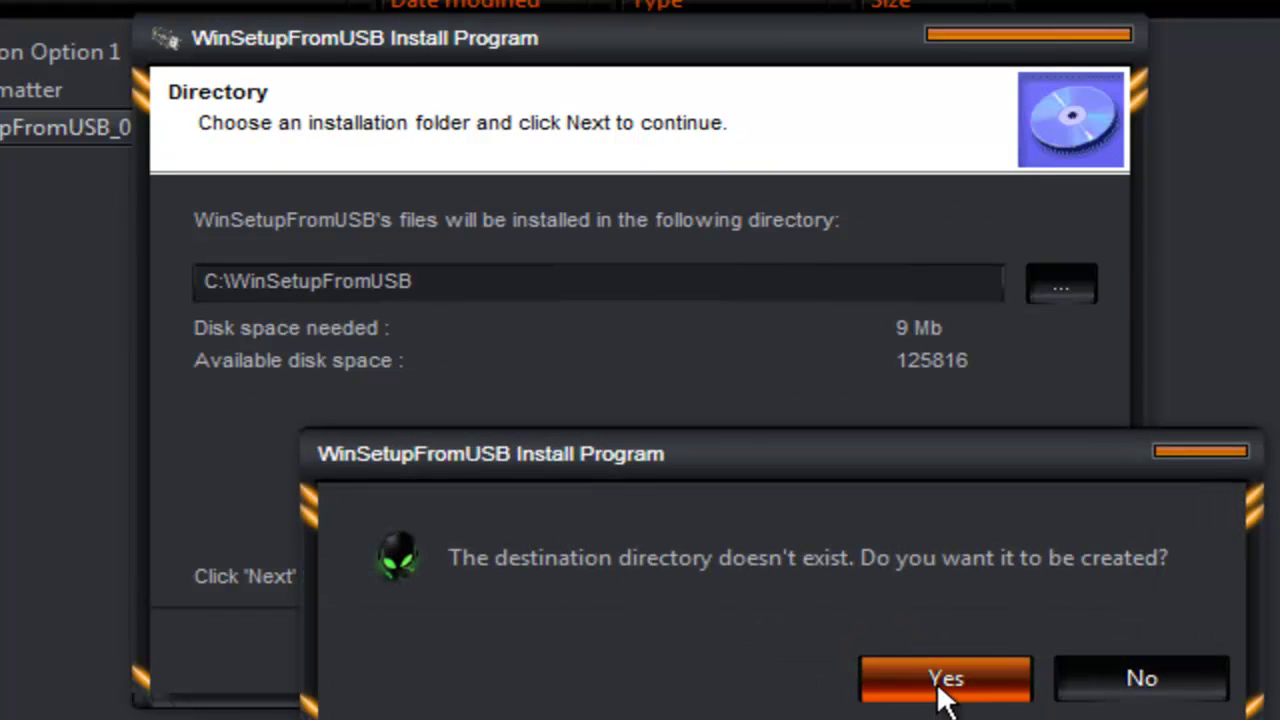
{"action": "left_click", "coordinate": [936, 680]}
{"action": "left_click", "coordinate": [877, 653]}
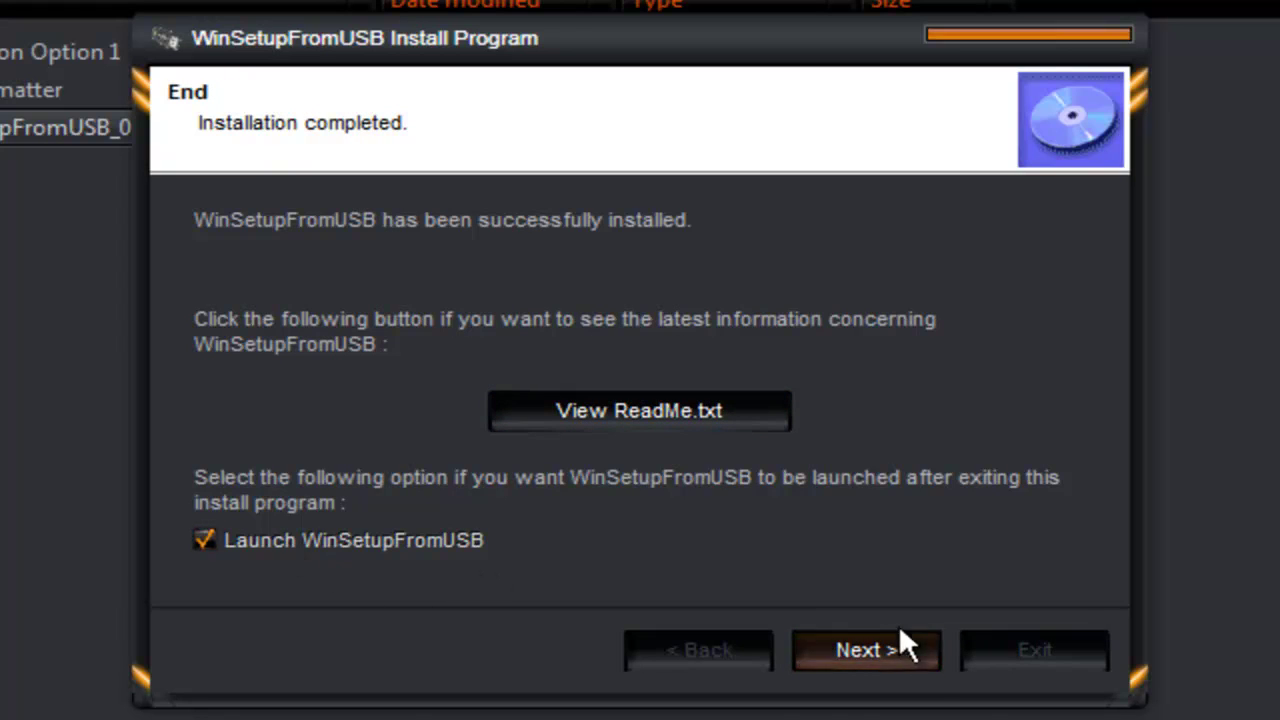
{"action": "left_click", "coordinate": [895, 652]}
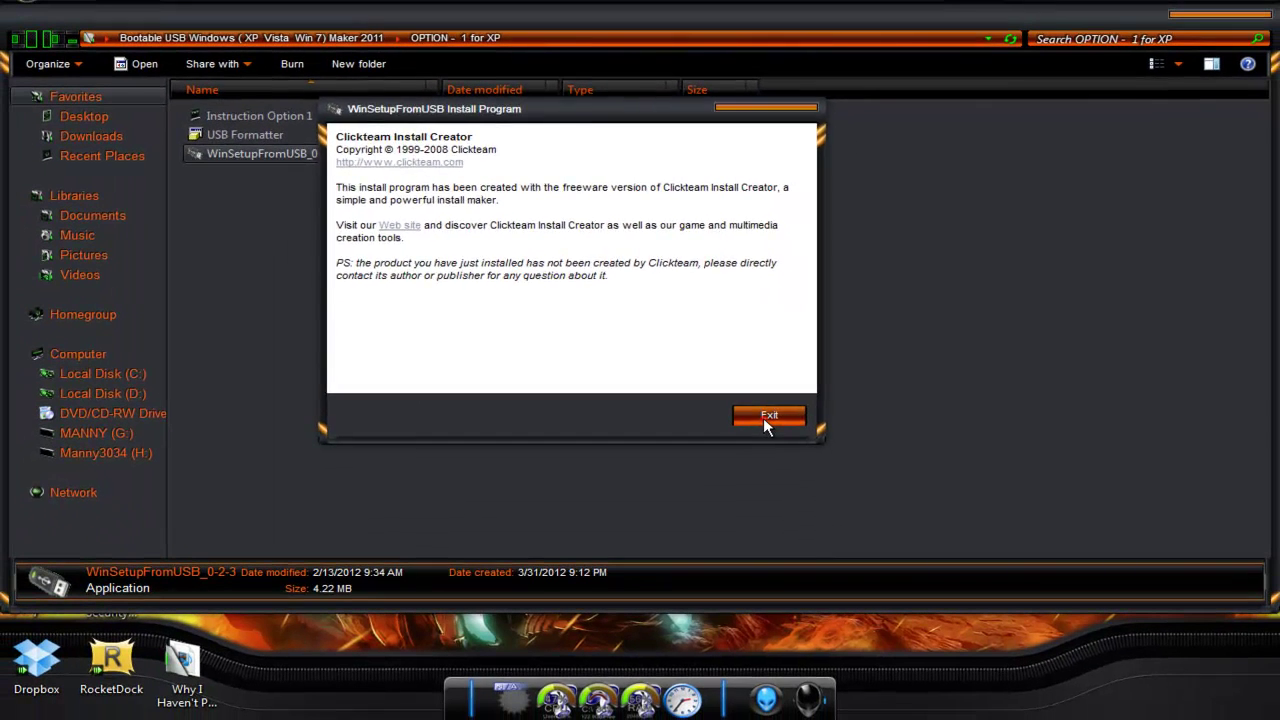
{"action": "left_click", "coordinate": [1035, 651]}
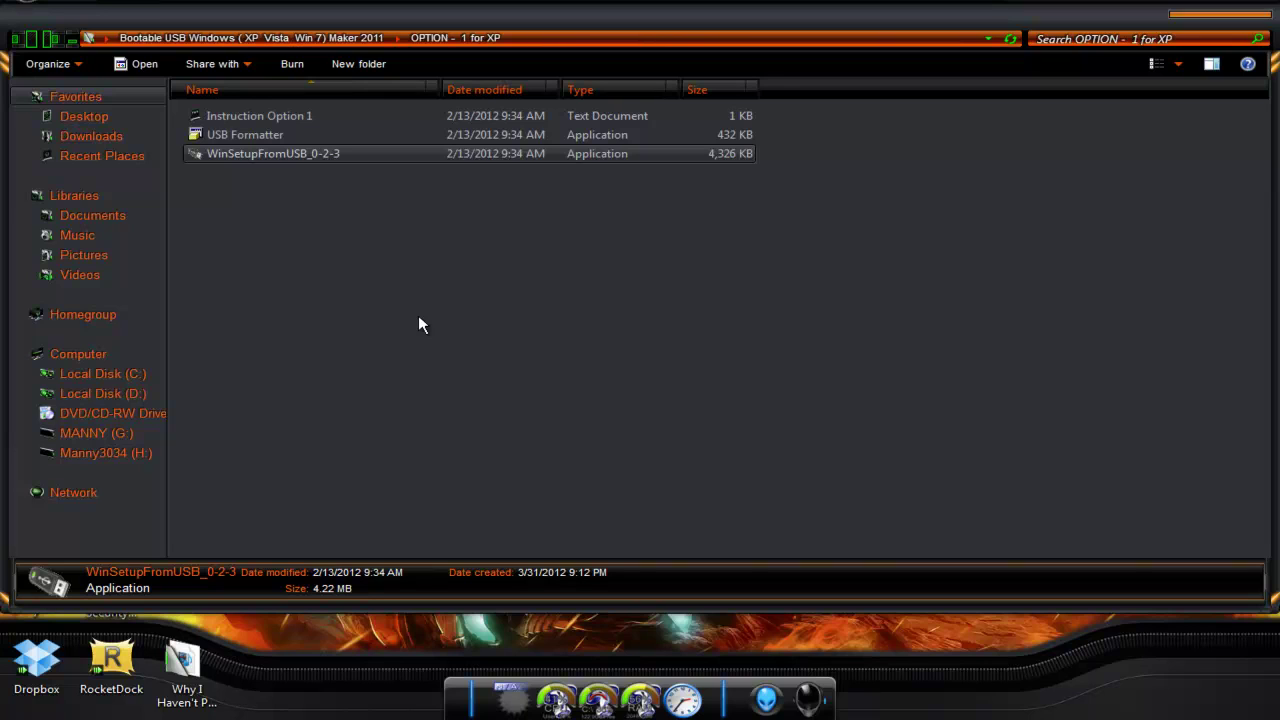
- Deselect the files and close the OPTION - 1 for XP Explorer window
{"action": "left_click", "coordinate": [445, 229]}
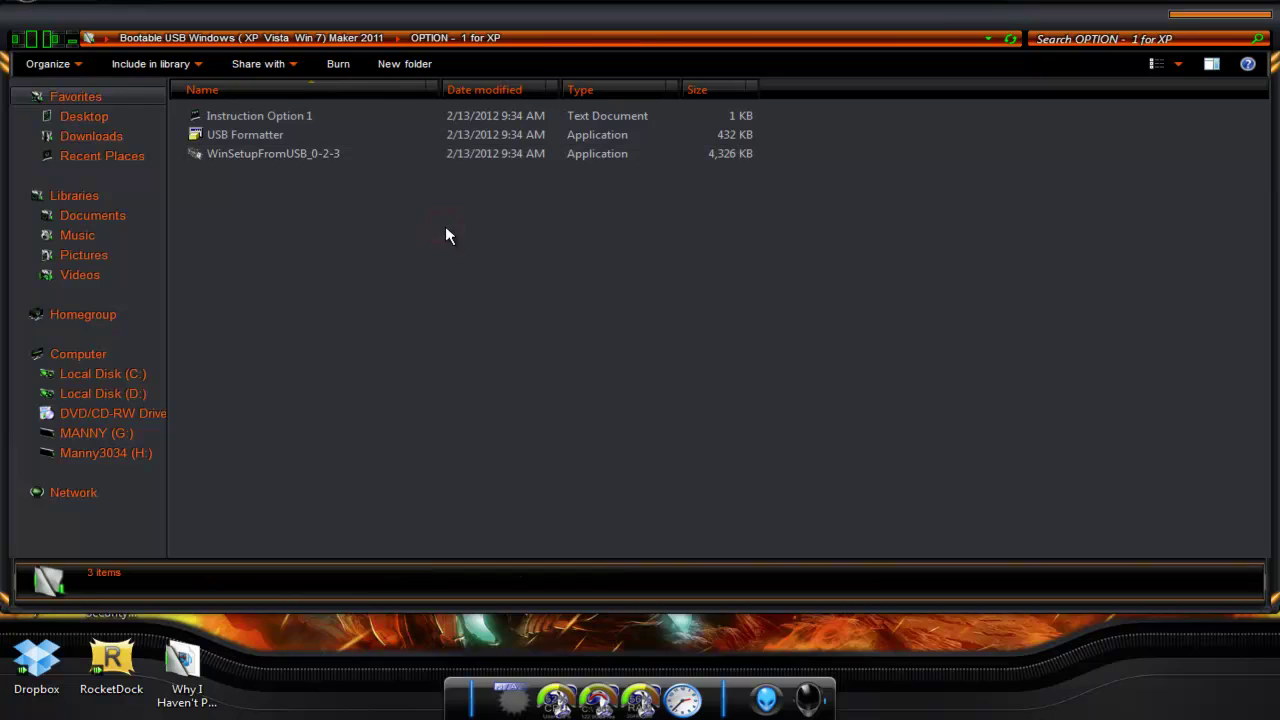
{"action": "left_click", "coordinate": [1187, 15]}
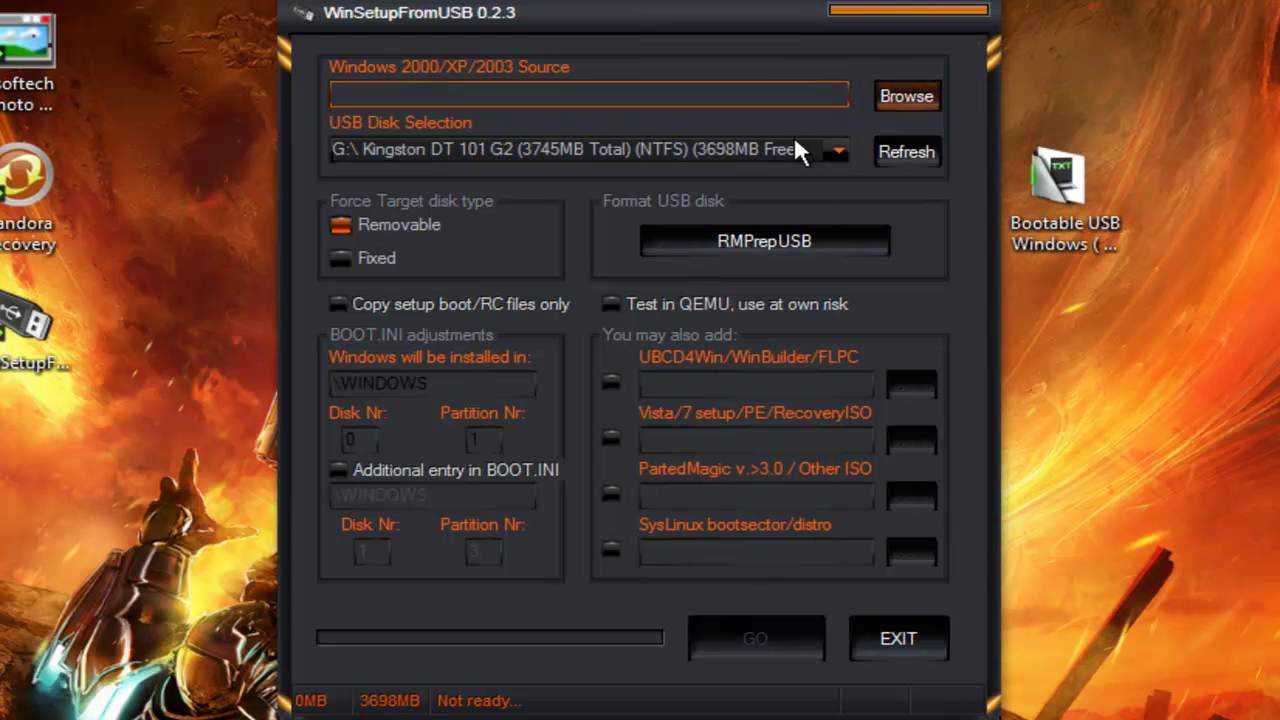
- Choose DVD/CD-RW Drive (E:) as the Windows 2000/XP/2003 source folder
{"action": "left_click", "coordinate": [900, 97]}
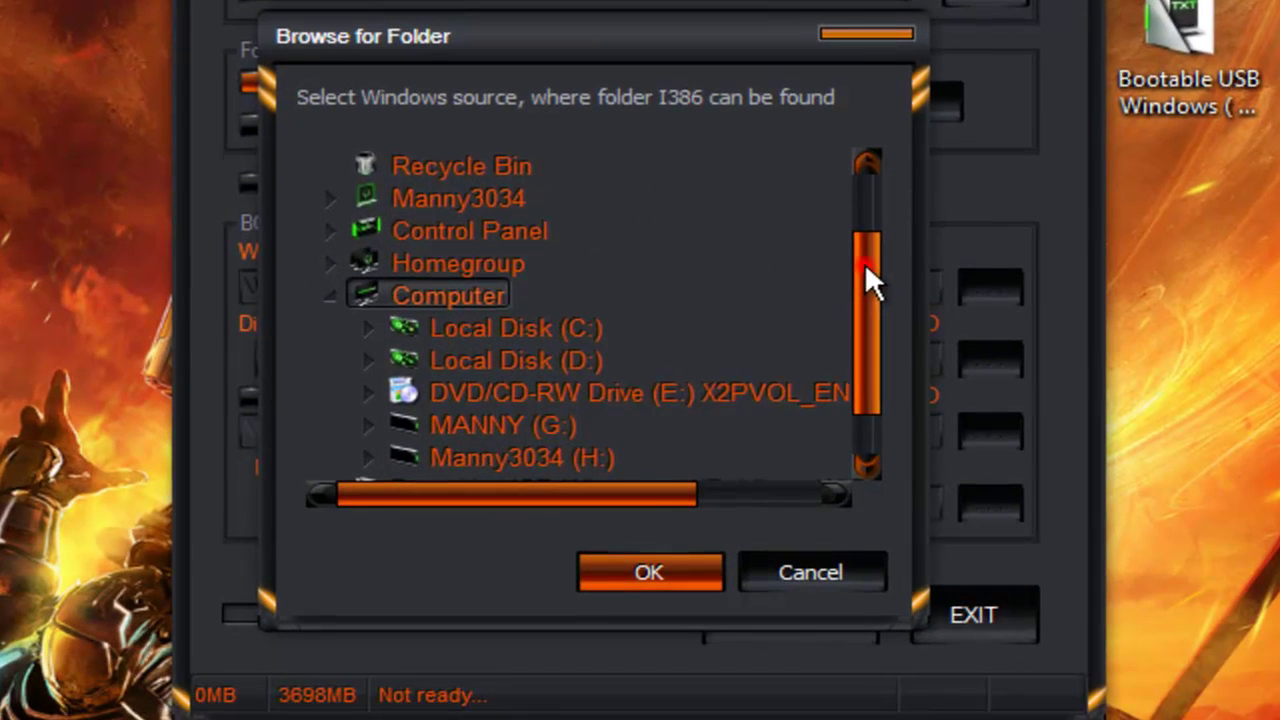
{"action": "left_click_drag", "start_coordinate": [814, 367], "coordinate": [826, 406]}
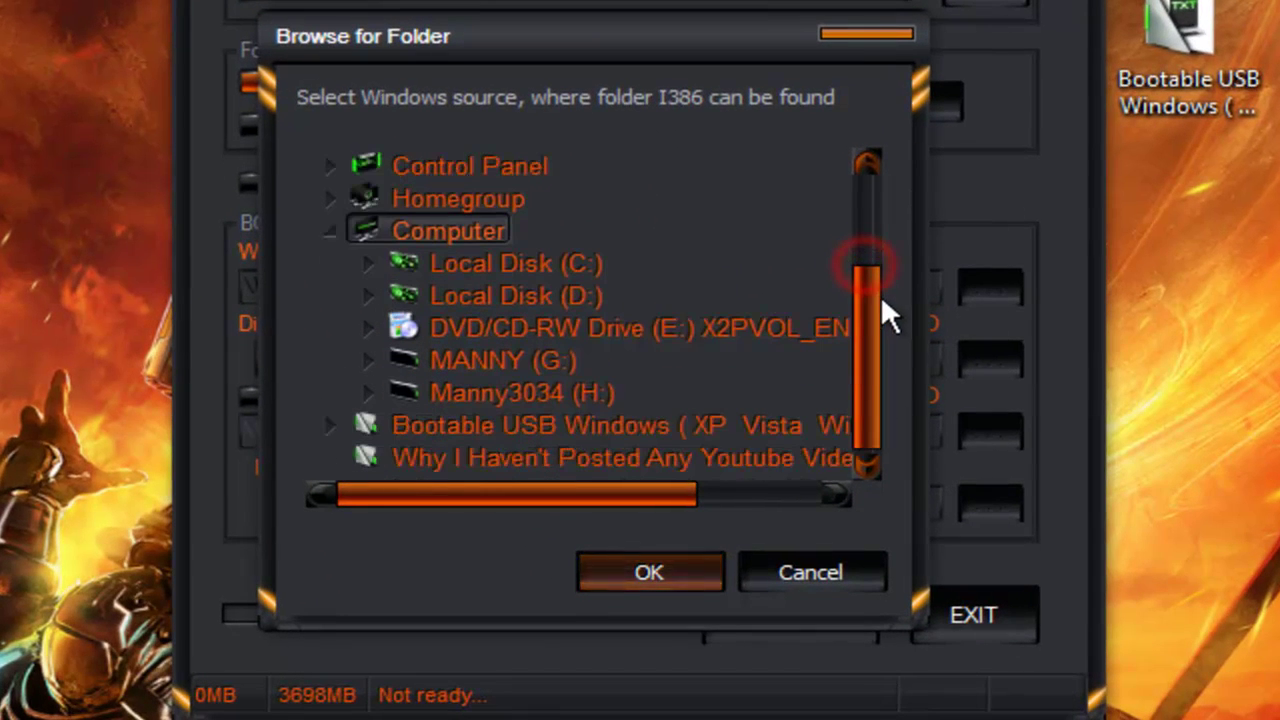
{"action": "left_click", "coordinate": [451, 327]}
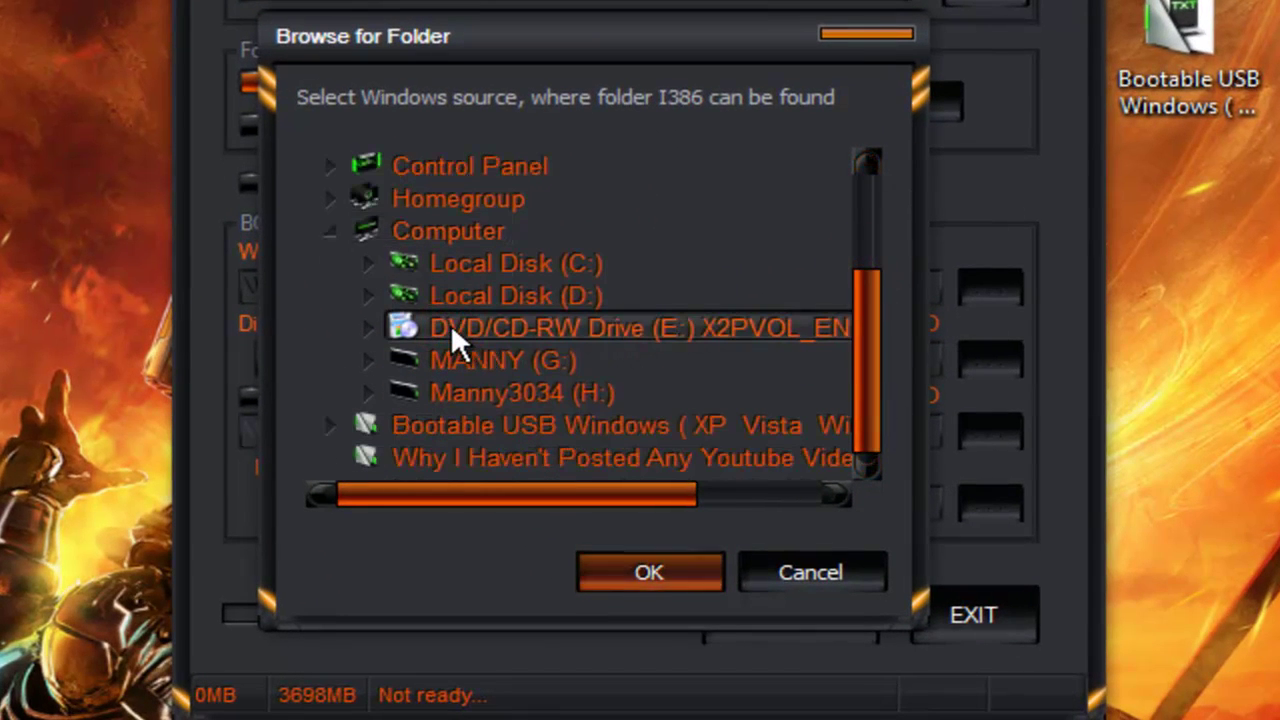
{"action": "left_click", "coordinate": [651, 567]}
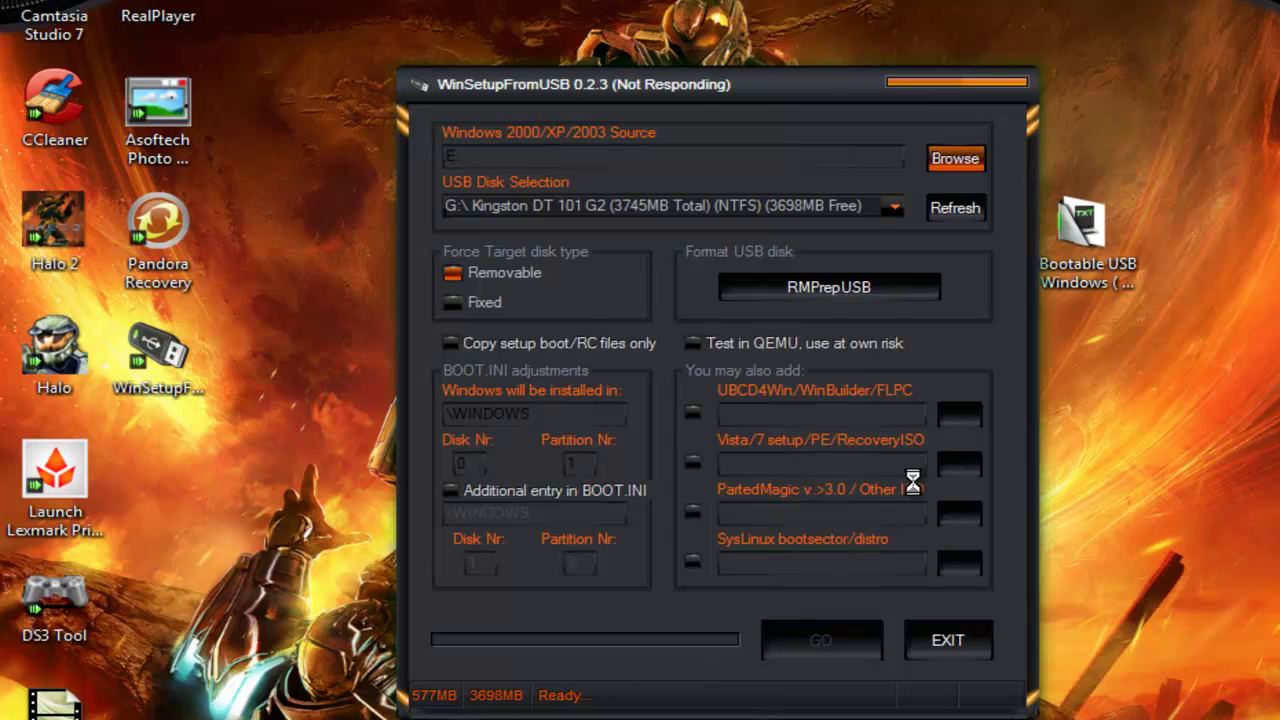
{"action": "left_click_drag", "start_coordinate": [706, 92], "coordinate": [657, 105]}
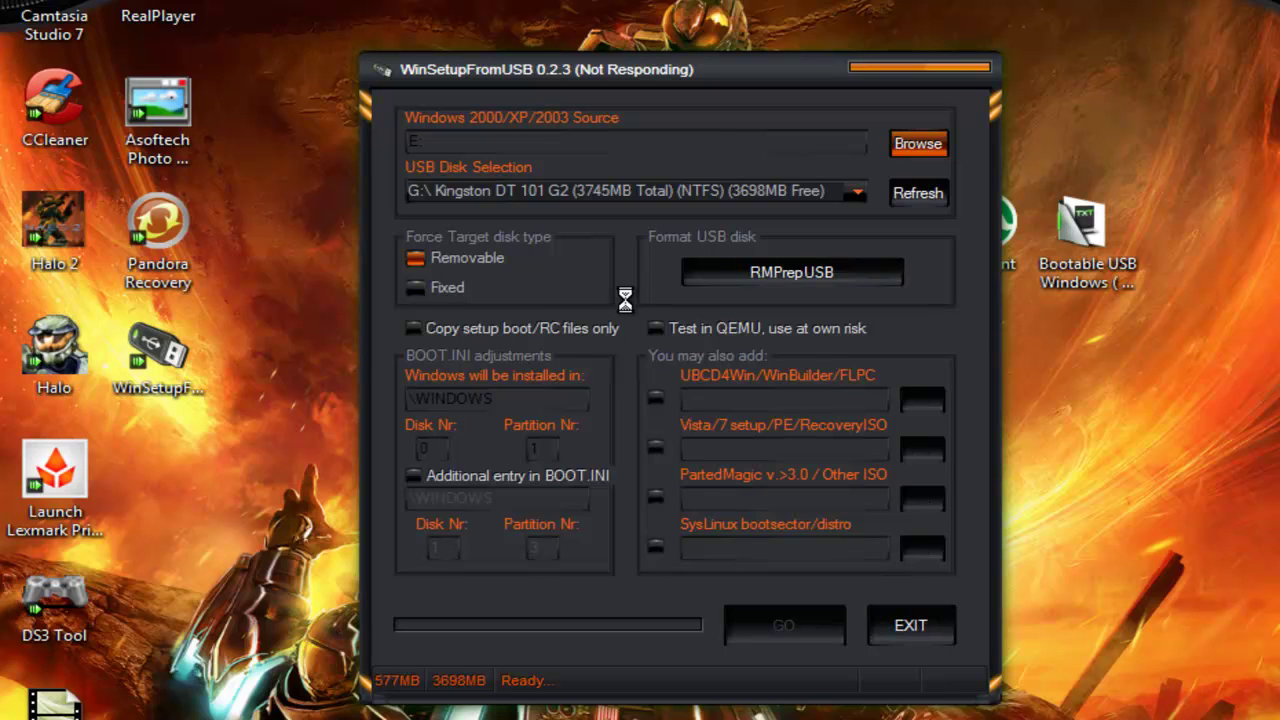
- Close the frozen WinSetupFromUSB via the not-responding dialog and restore its window, now showing Ready
{"action": "left_click", "coordinate": [699, 70]}
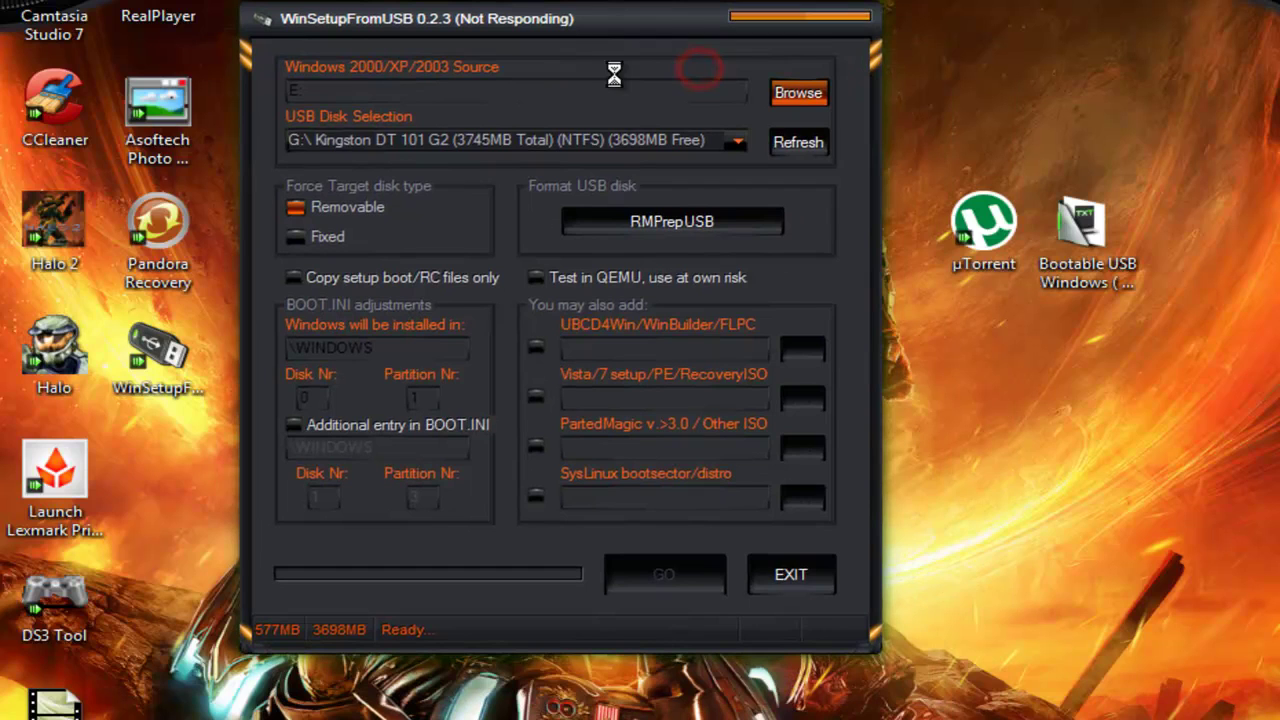
{"action": "left_click", "coordinate": [580, 320]}
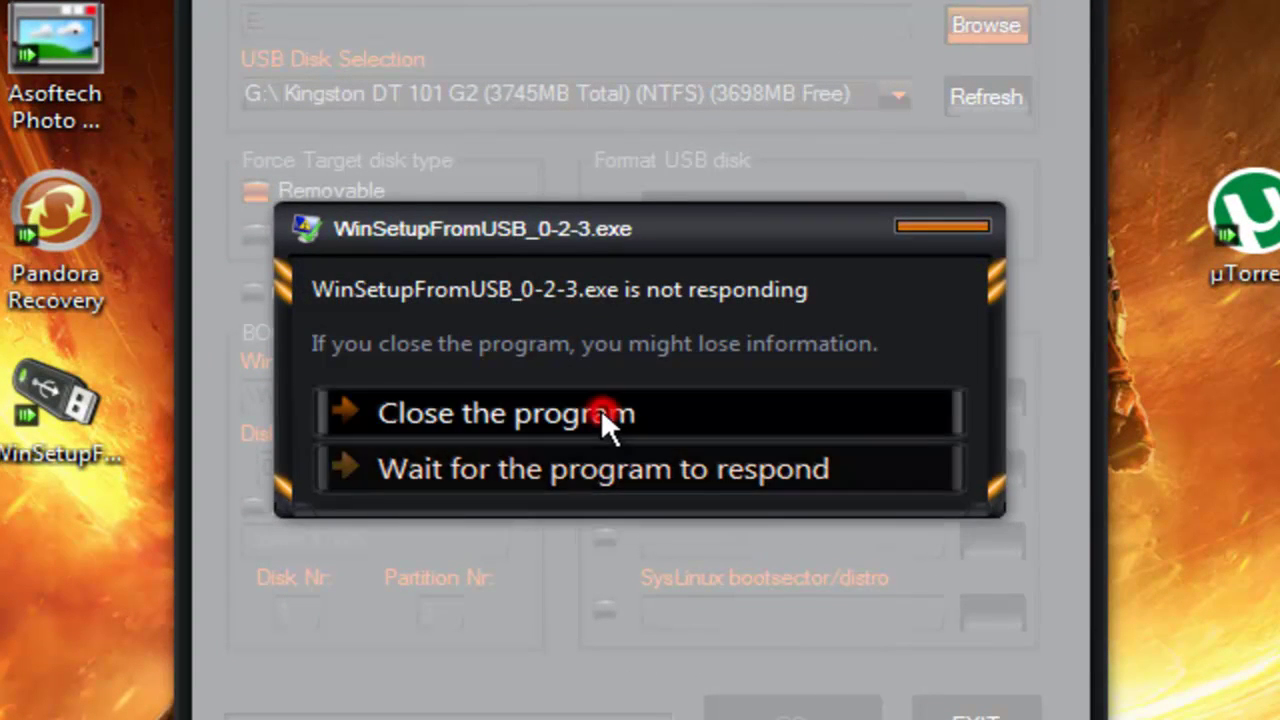
{"action": "left_click", "coordinate": [601, 411]}
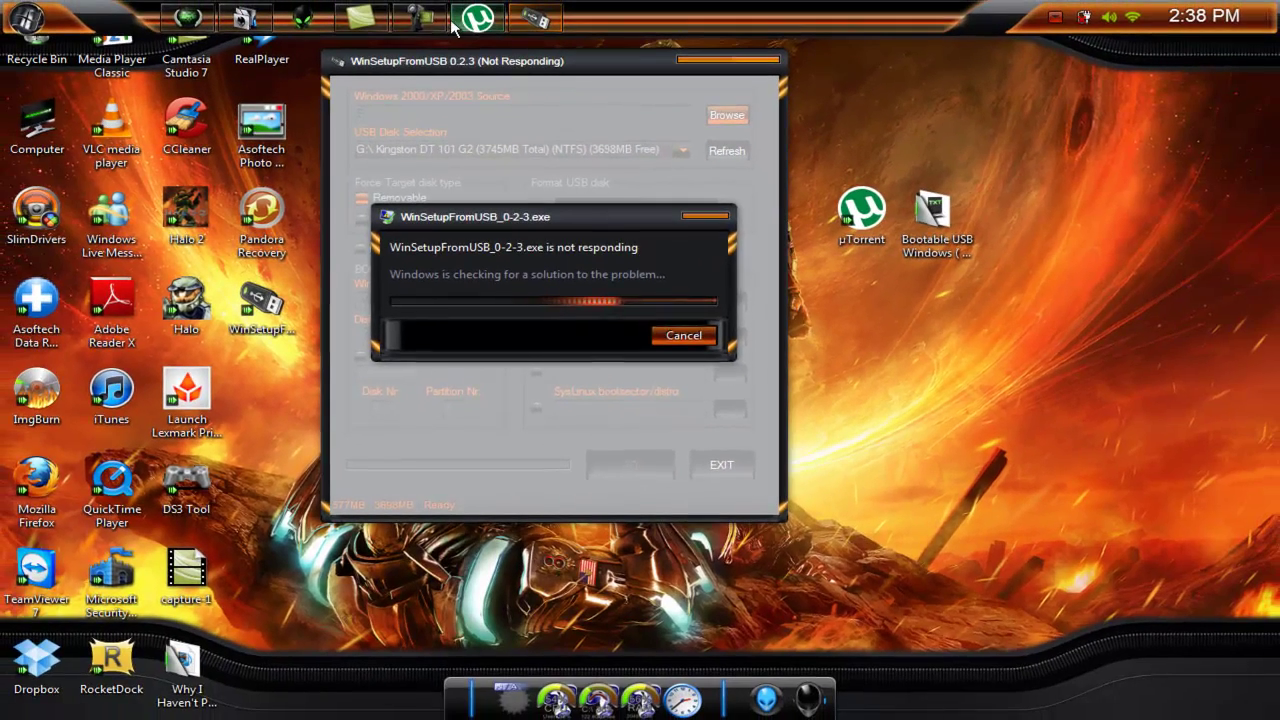
{"action": "left_click", "coordinate": [433, 25]}
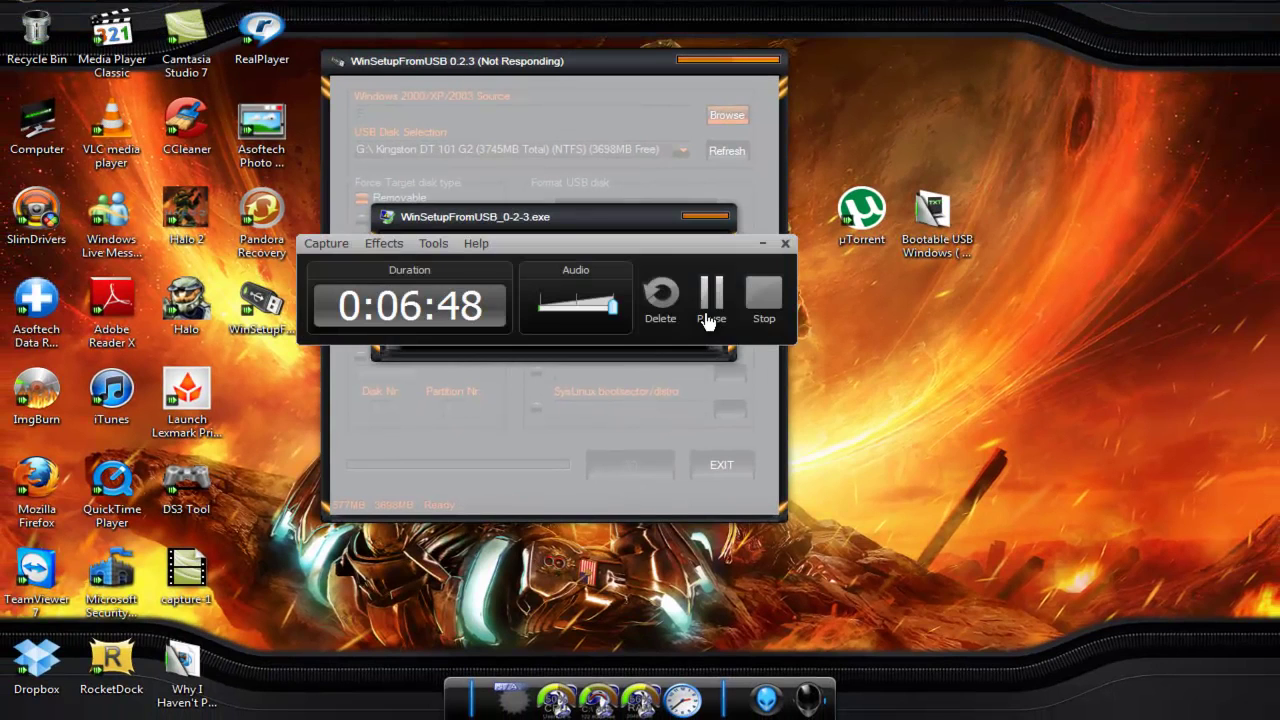
{"action": "left_click_drag", "start_coordinate": [648, 258], "coordinate": [1091, 379]}
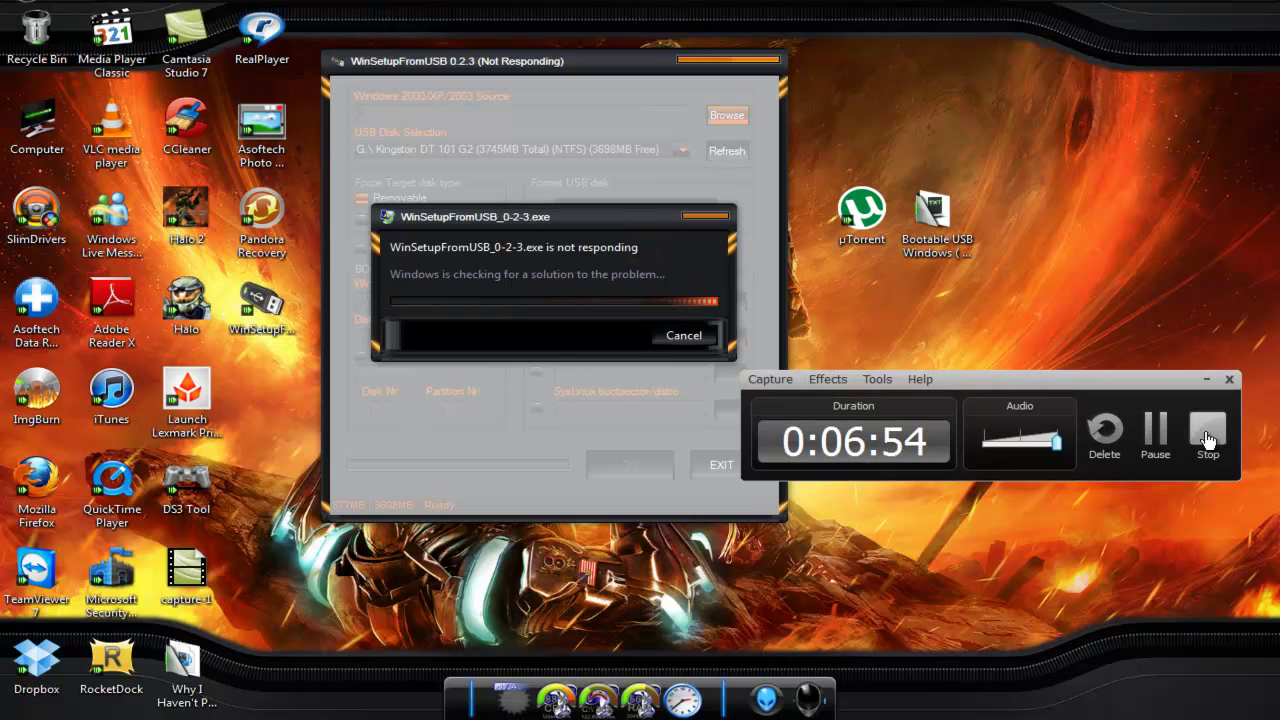
{"action": "left_click", "coordinate": [1208, 440]}
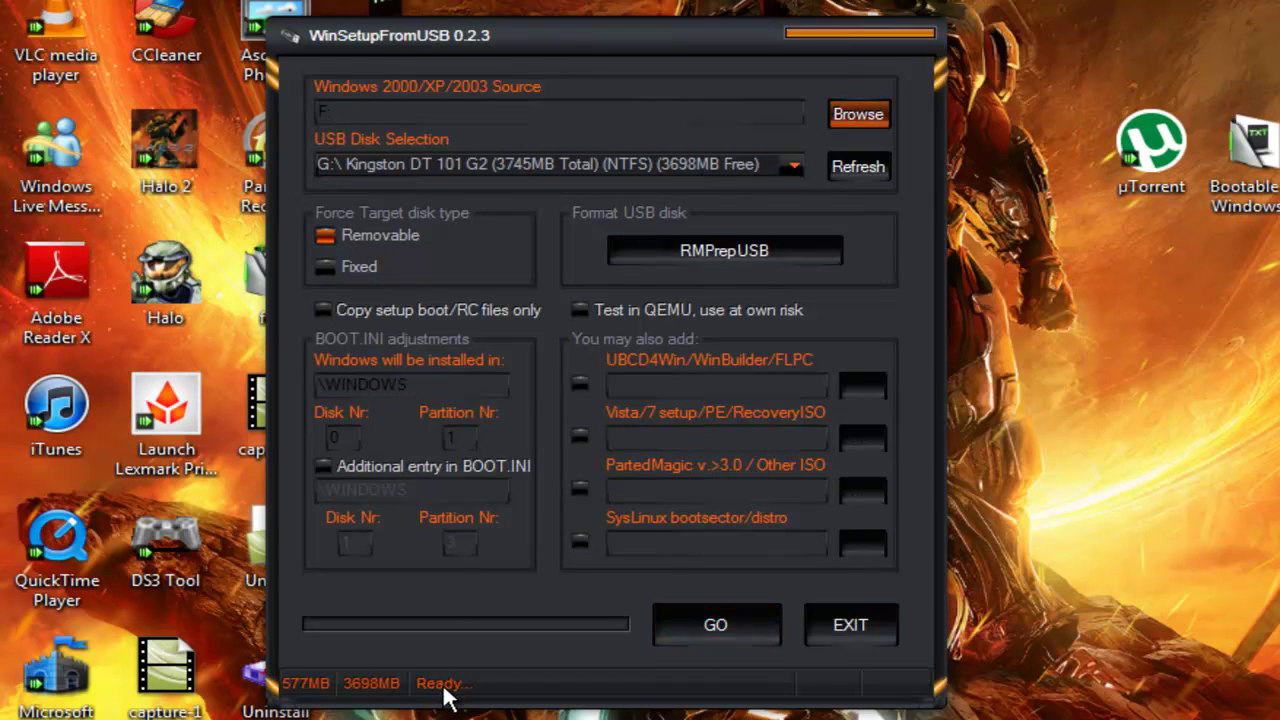
- Start writing the Windows XP setup files onto the Kingston USB drive with GO
{"action": "left_click", "coordinate": [727, 620]}
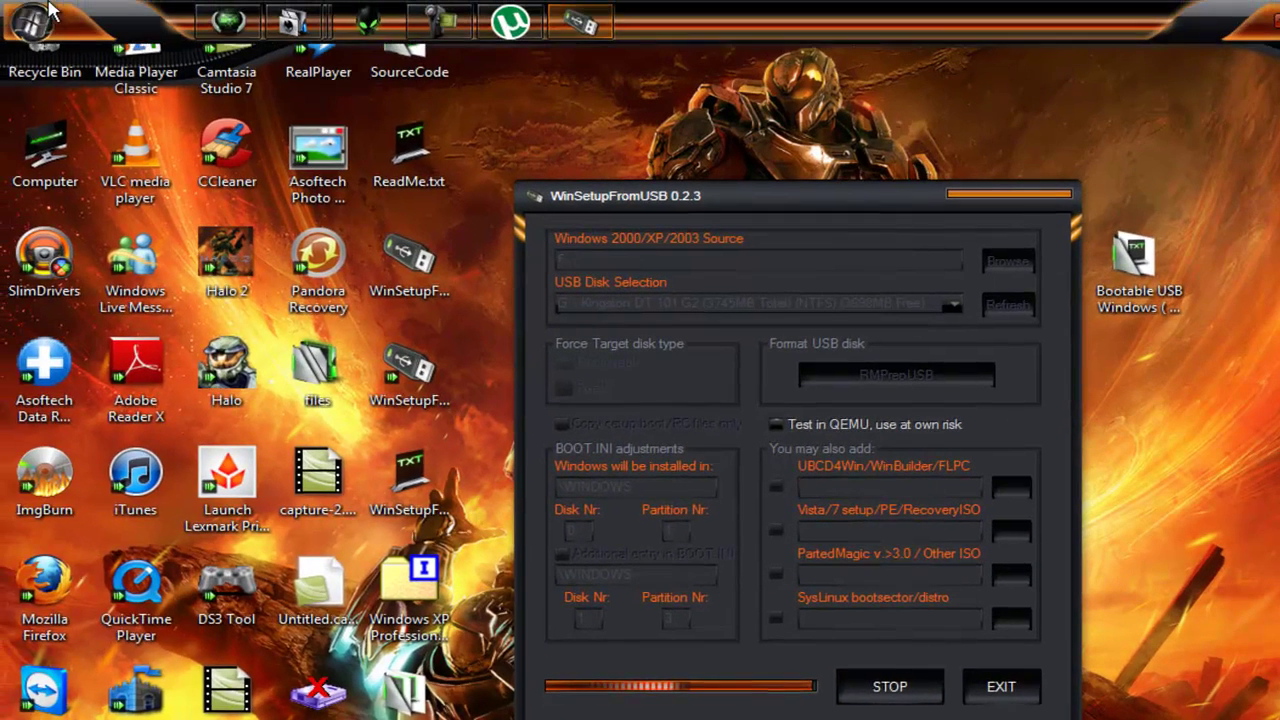
{"action": "left_click", "coordinate": [33, 22]}
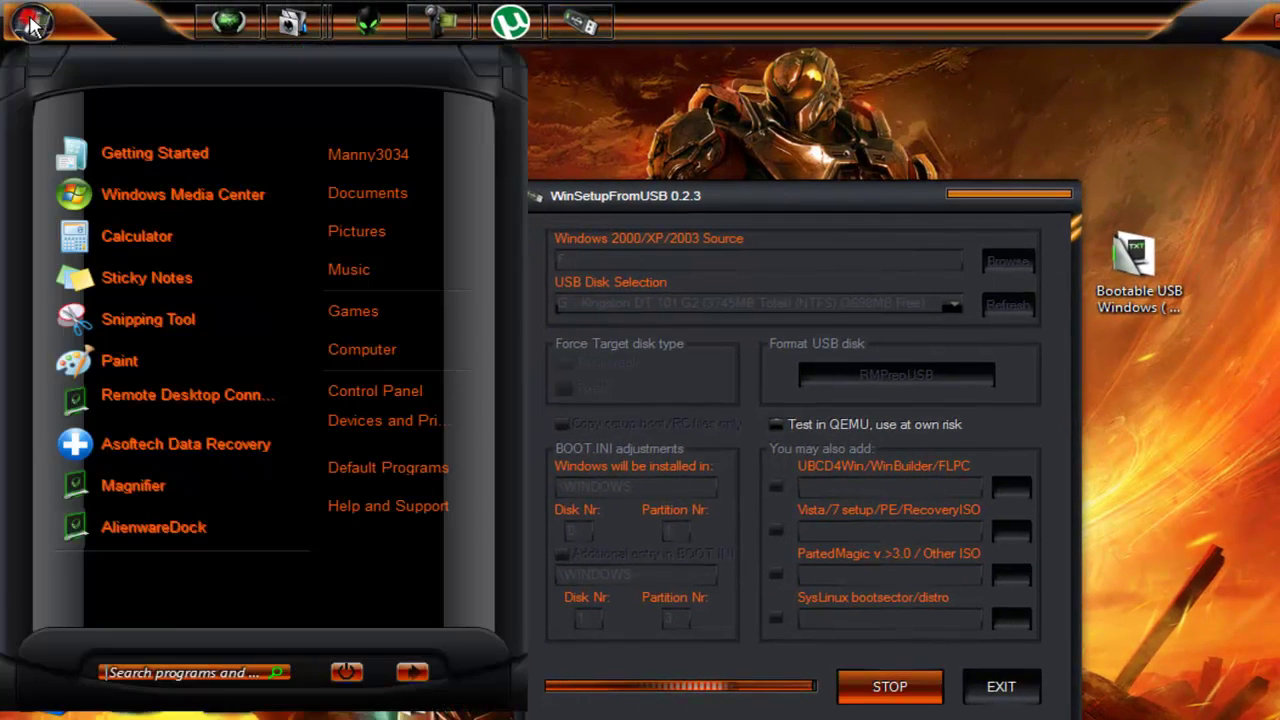
{"action": "left_click", "coordinate": [412, 674]}
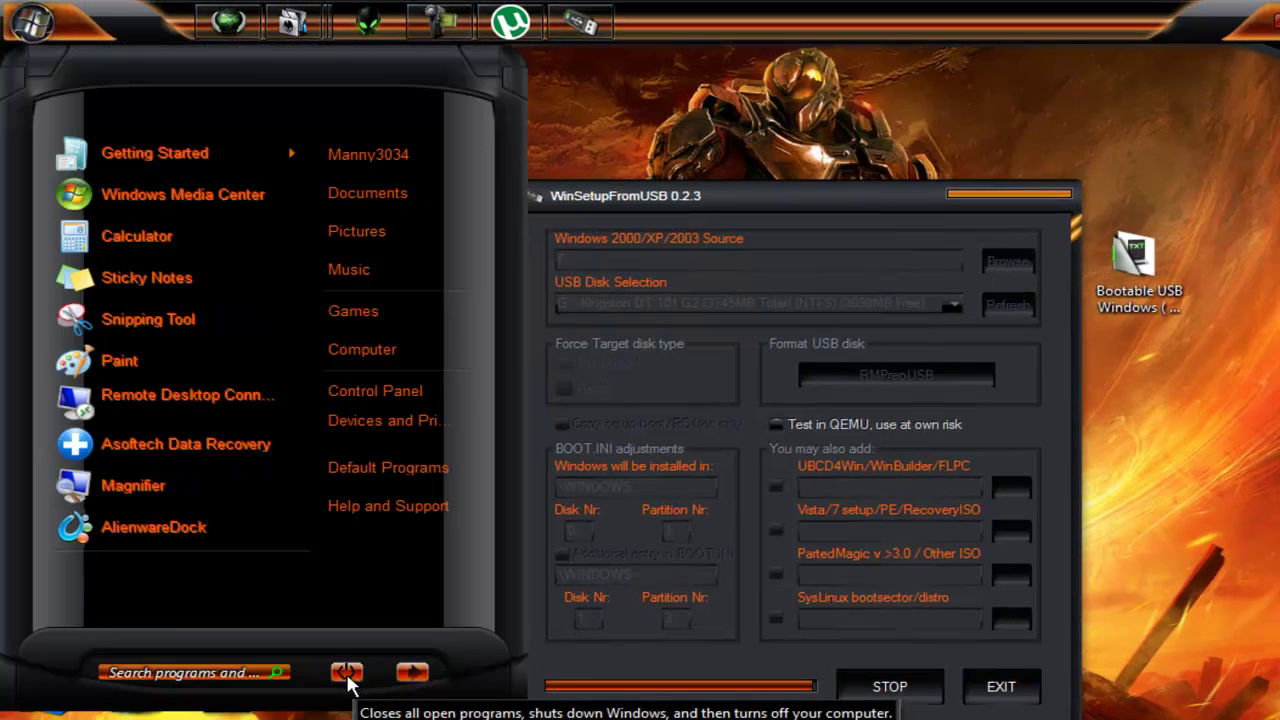
{"action": "key", "text": "Escape"}
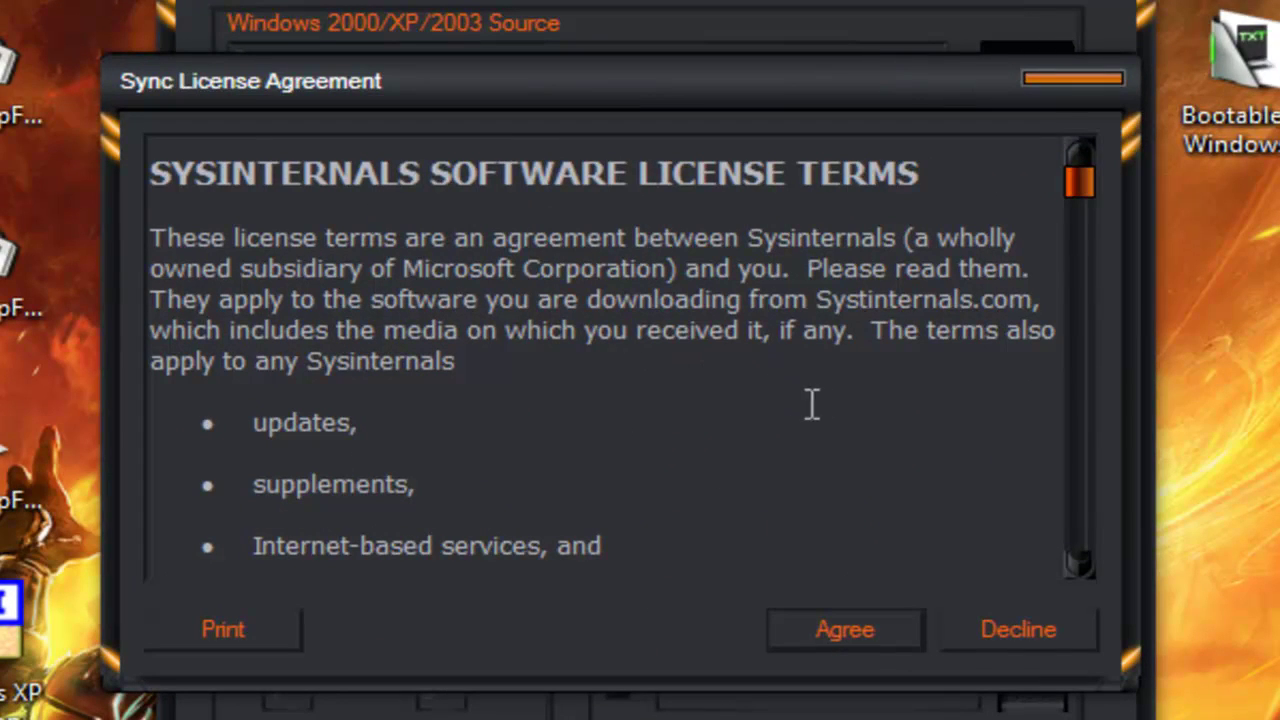
- Accept the Sysinternals Sync license and acknowledge the keep-USB-plugged-in warning
{"action": "left_click", "coordinate": [845, 629]}
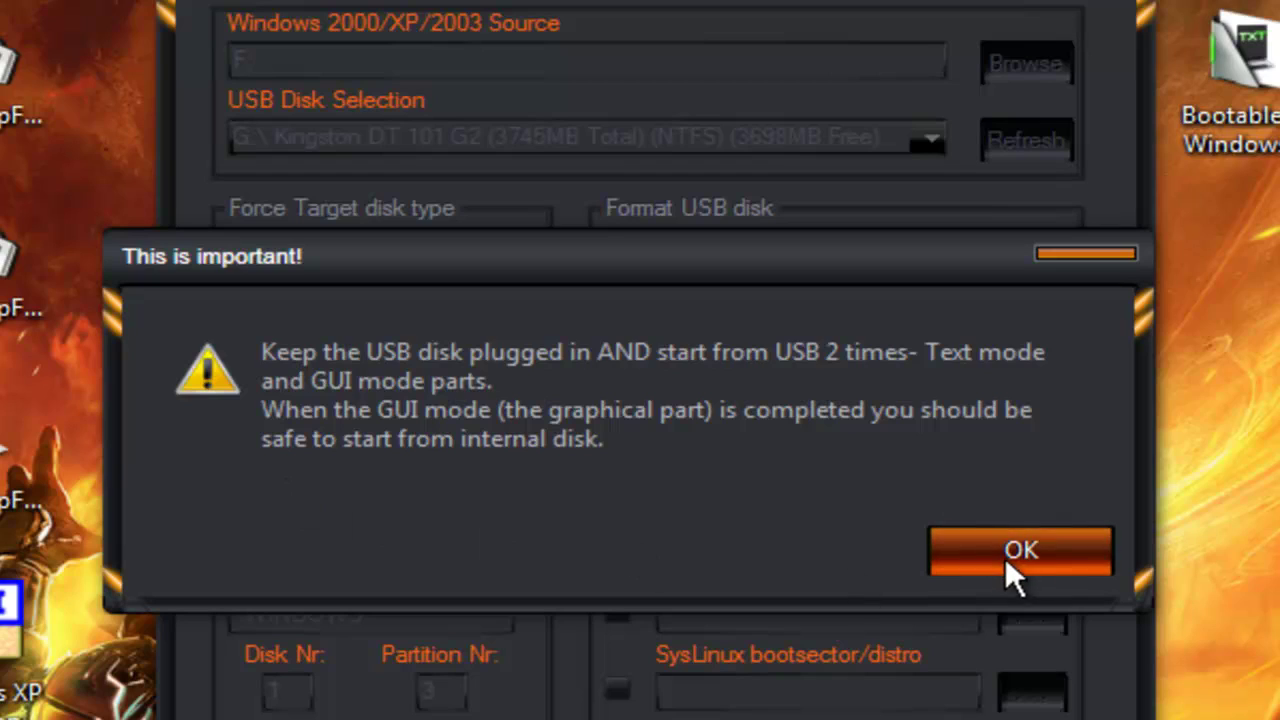
{"action": "left_click", "coordinate": [1065, 561]}
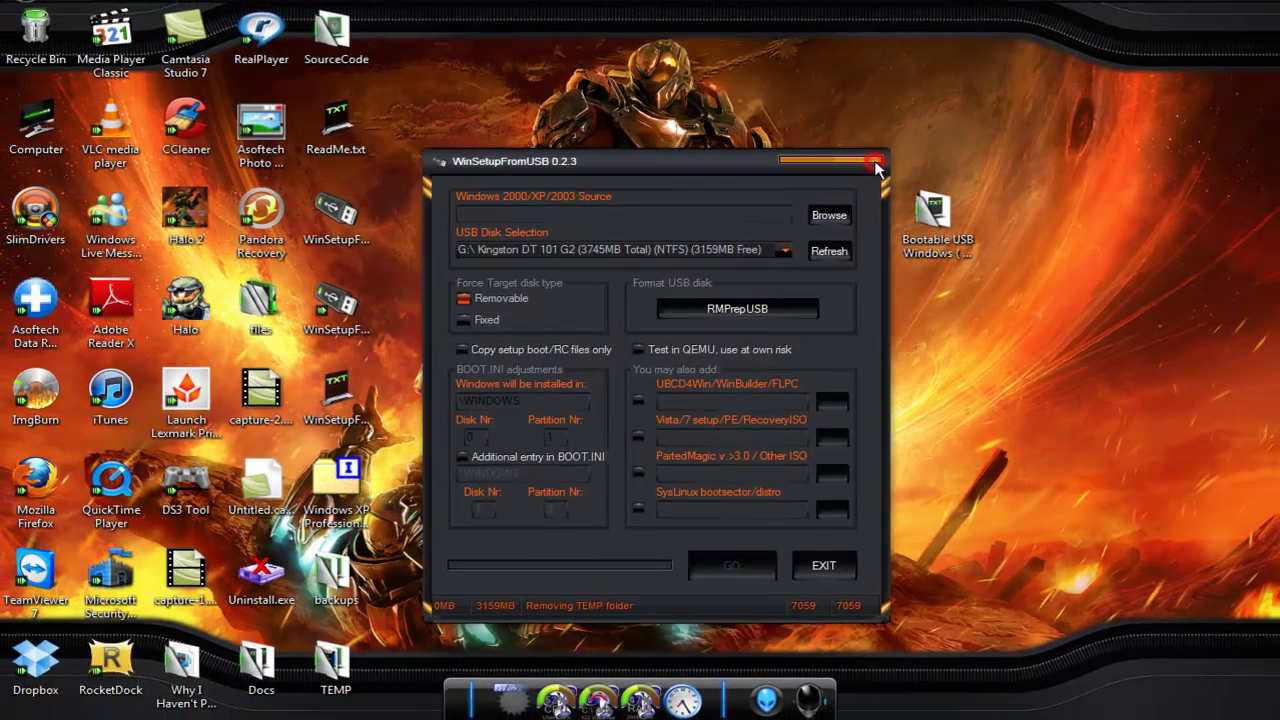
- Exit WinSetupFromUSB and shut down the computer from the Start menu
{"action": "left_click", "coordinate": [968, 80]}
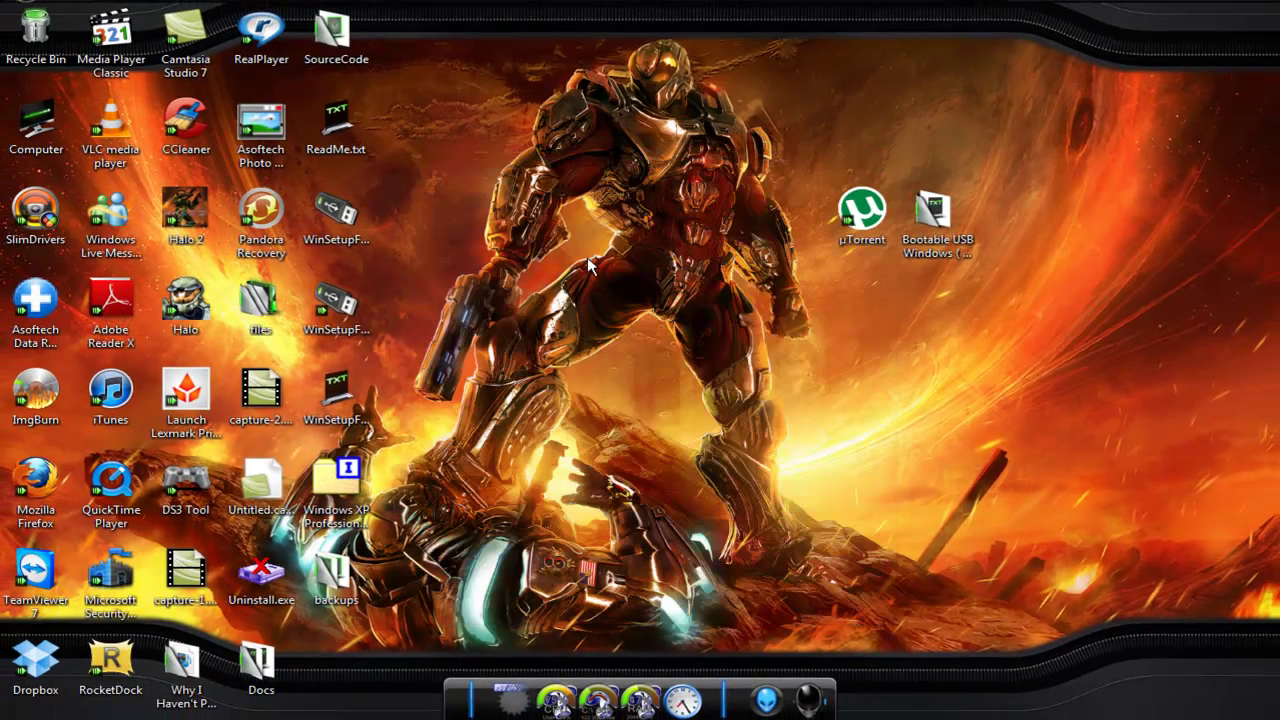
{"action": "left_click", "coordinate": [25, 17]}
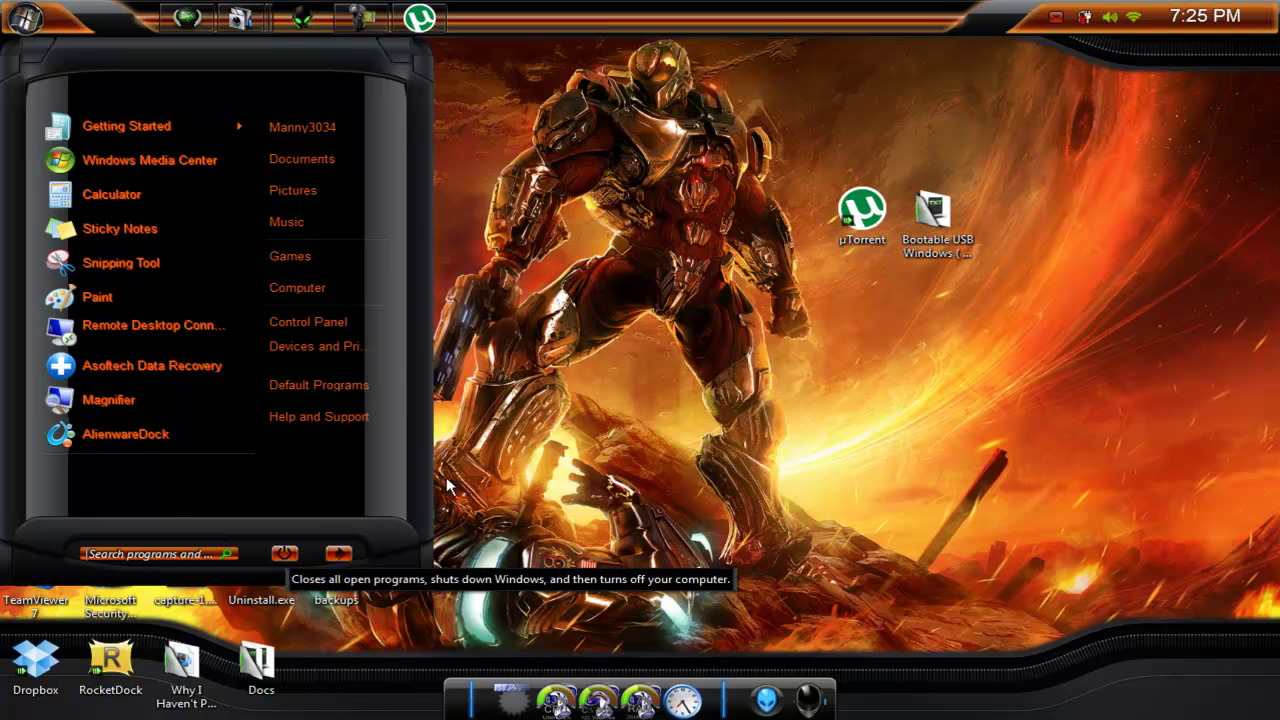
{"action": "left_click", "coordinate": [741, 479]}
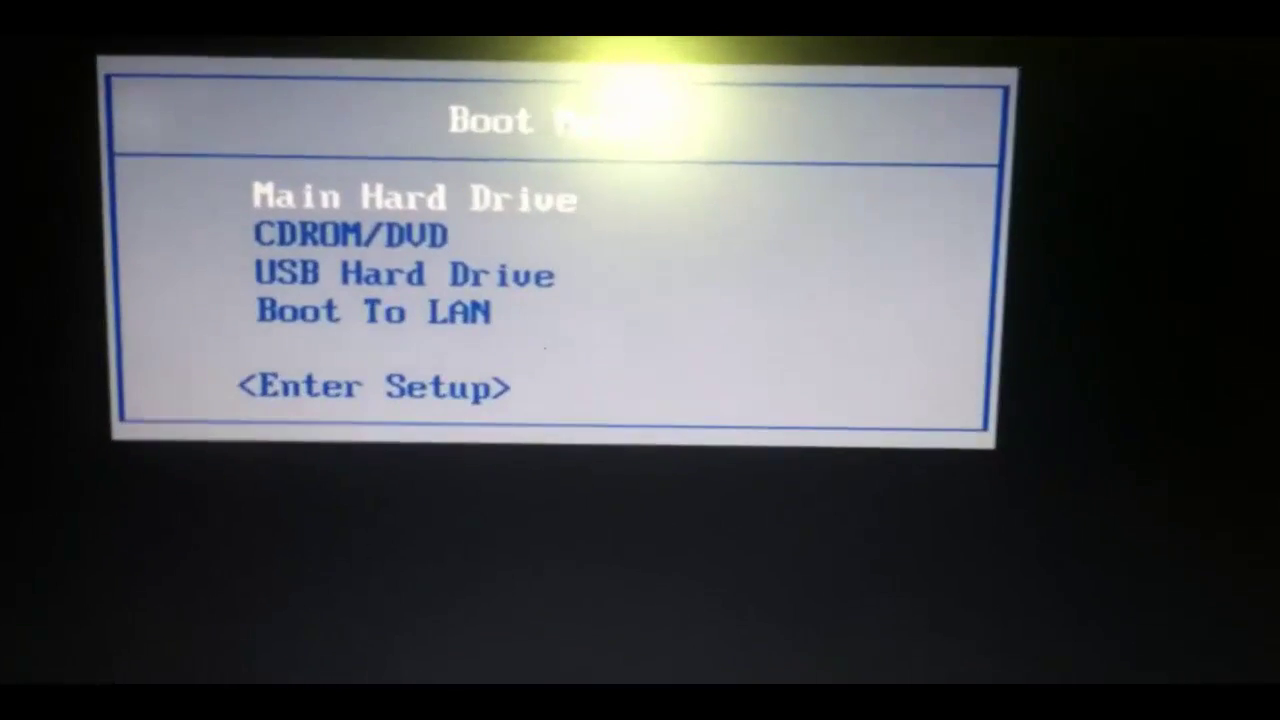
- Move the Boot Menu selection down toward USB Hard Drive
{"action": "key", "text": "Down"}
{"action": "key", "text": "Down"}
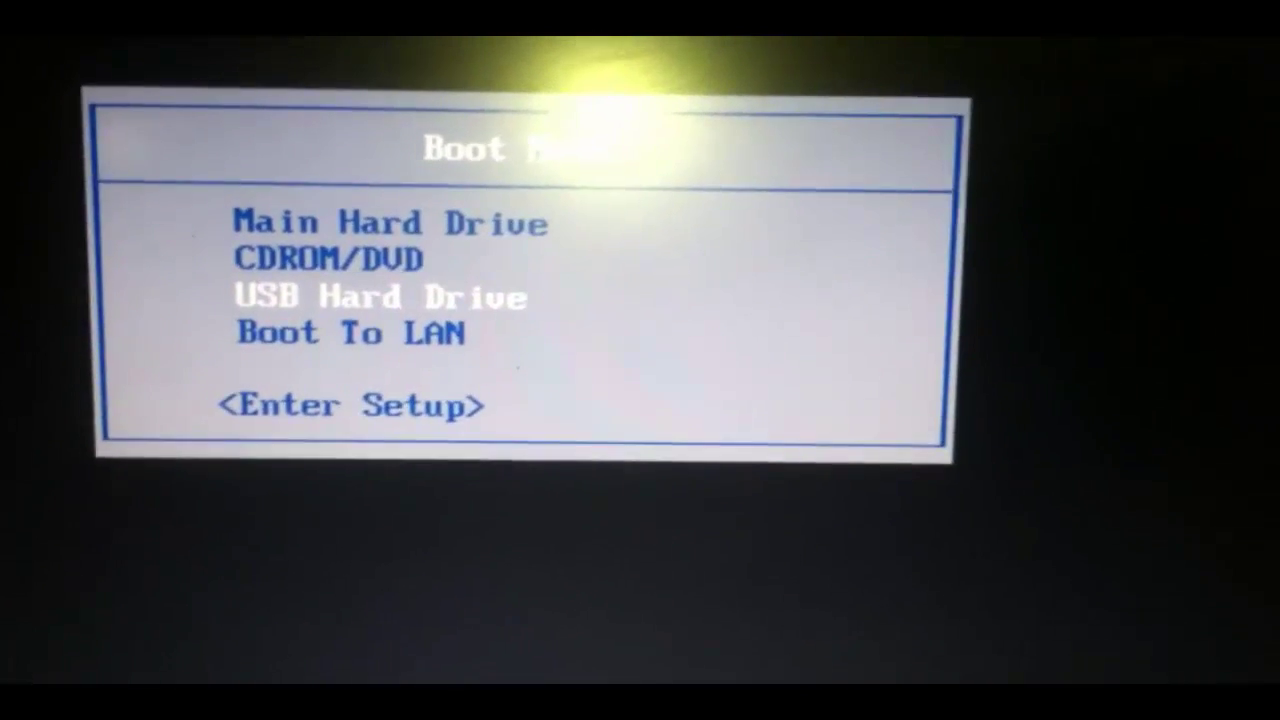